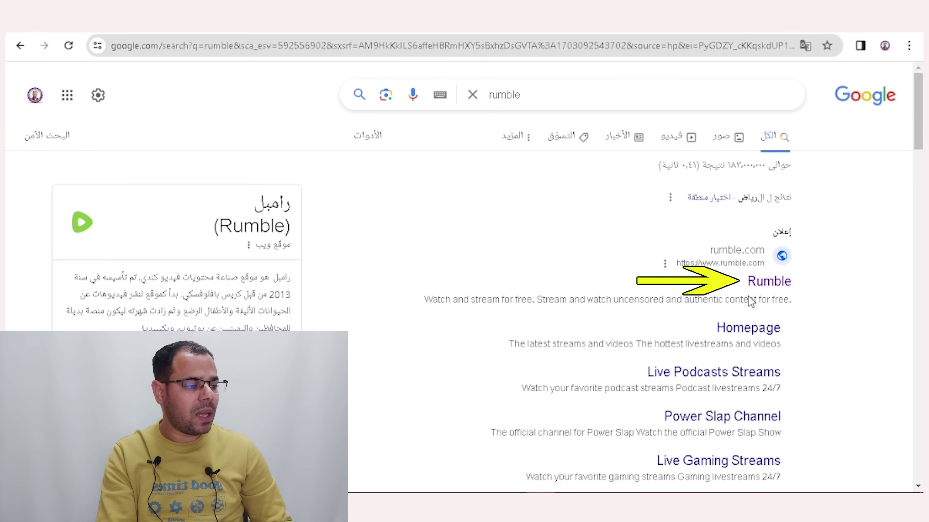
Go to the Rumble website from the search results and open the Sign Up registration page.
{"action": "left_click", "coordinate": [776, 288]}
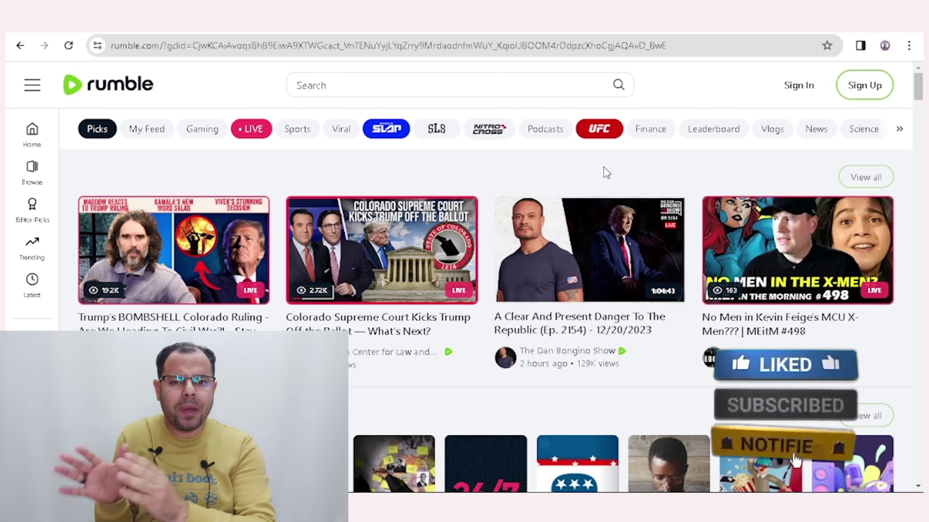
{"action": "left_click", "coordinate": [860, 94]}
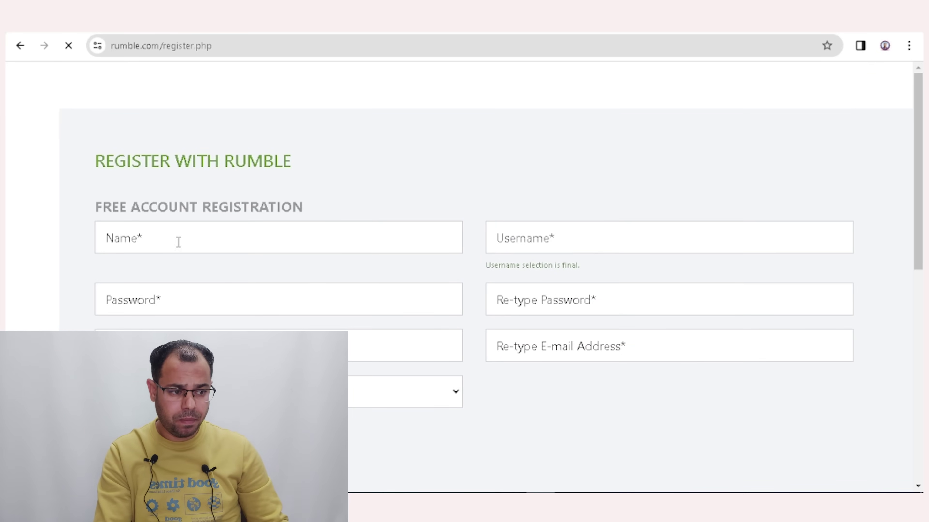
Enter the account holder's name, a username, the password twice, and the e-mail address with its confirmation.
{"action": "left_click", "coordinate": [193, 235]}
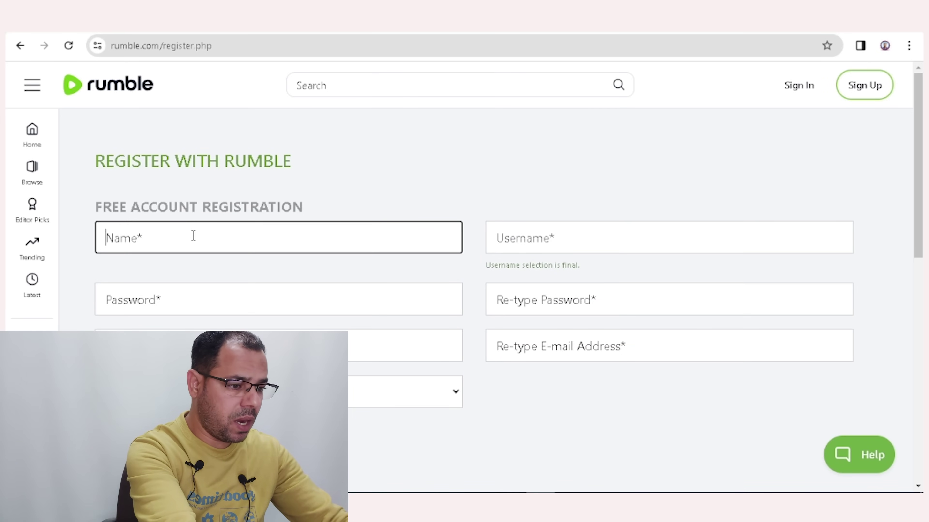
{"action": "type", "text": "Mohanysoliman"}
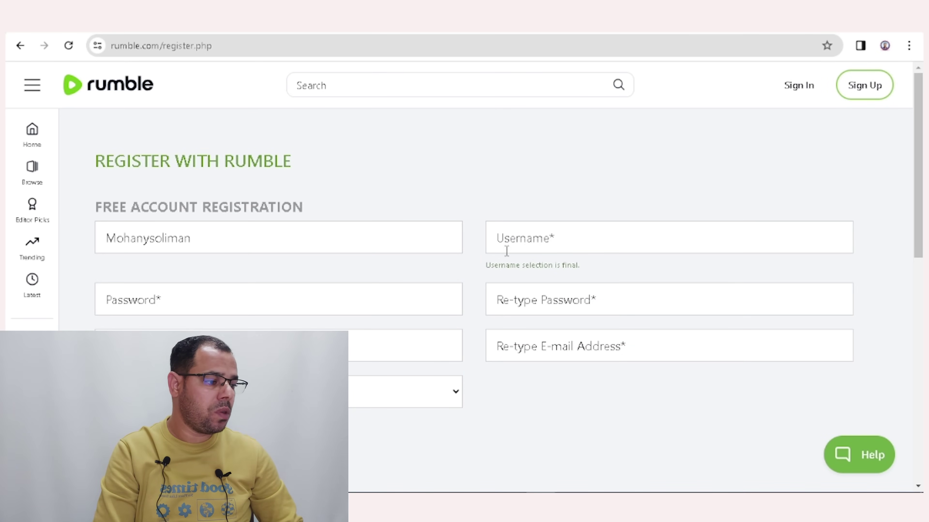
{"action": "left_click", "coordinate": [580, 242]}
{"action": "type", "text": "Mohany2024"}
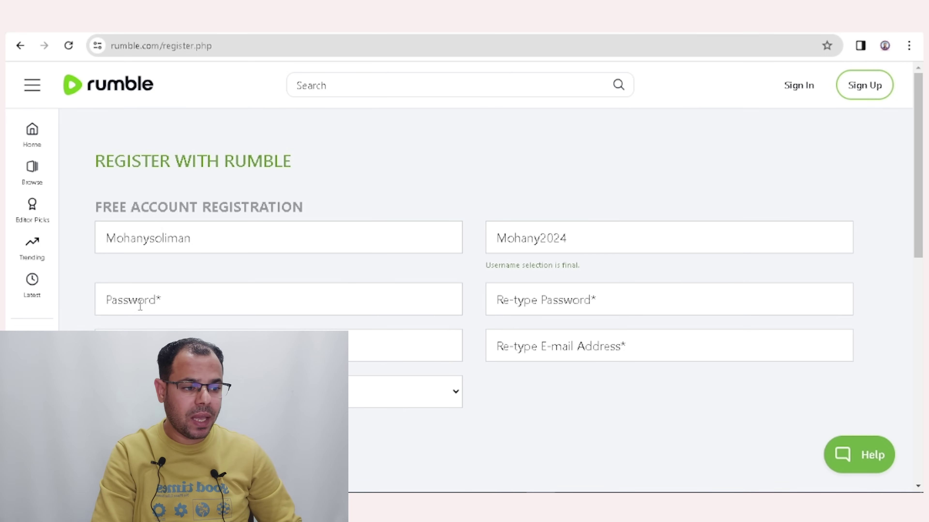
{"action": "left_click", "coordinate": [164, 302]}
{"action": "type", "text": "12345"}
{"action": "key", "text": "Tab"}
{"action": "type", "text": "12345"}
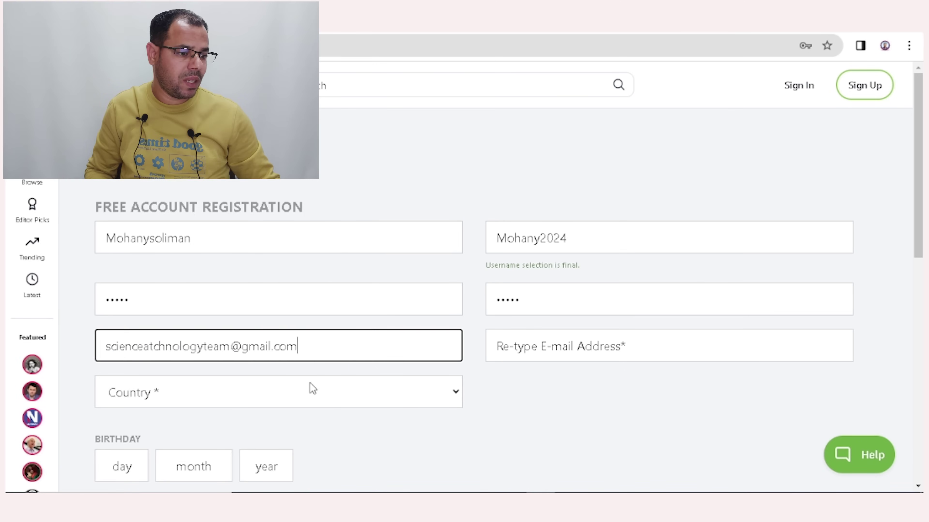
{"action": "left_click", "coordinate": [558, 359]}
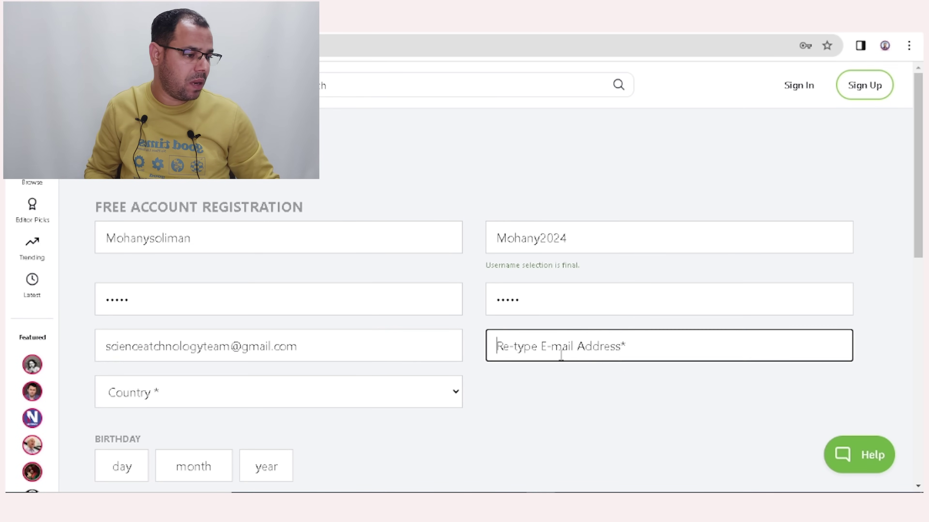
{"action": "key", "text": "ctrl+v"}
{"action": "left_click", "coordinate": [540, 410]}
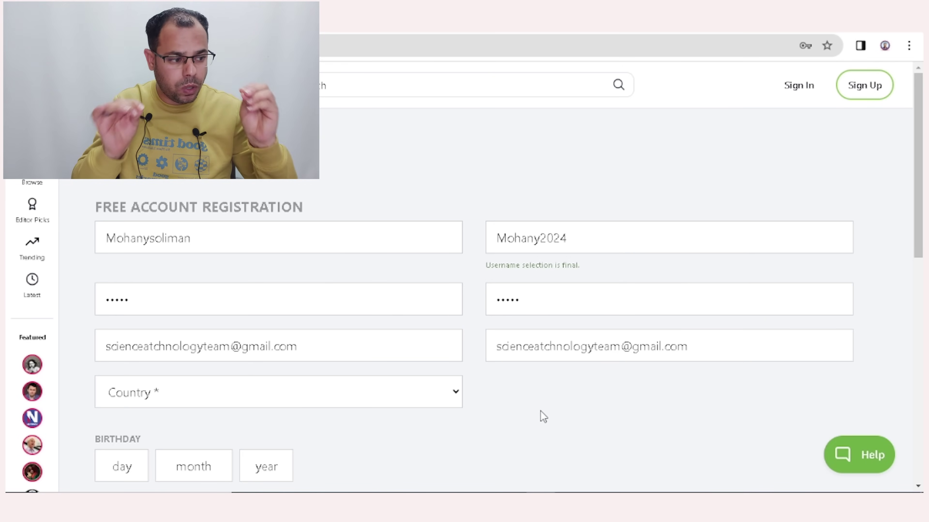
Choose Egypt in the Country dropdown.
{"action": "left_click", "coordinate": [455, 399]}
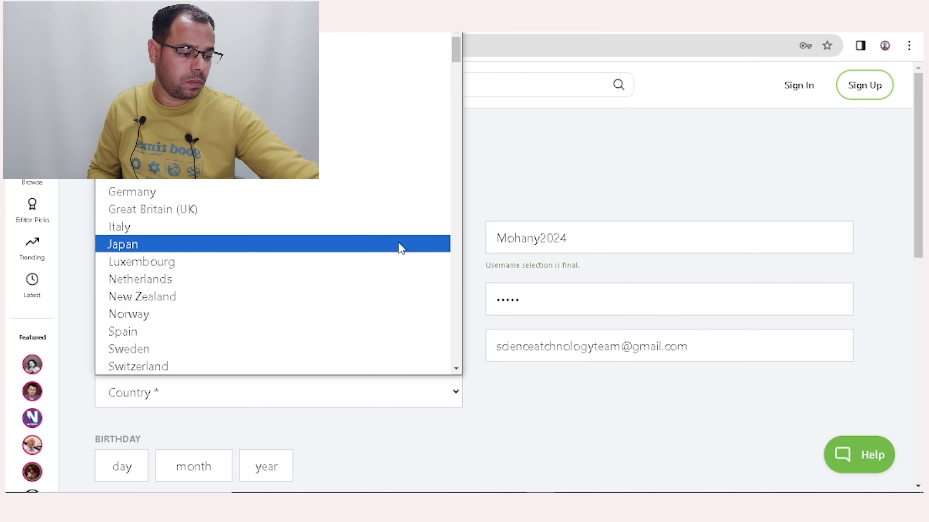
{"action": "type", "text": "egypt"}
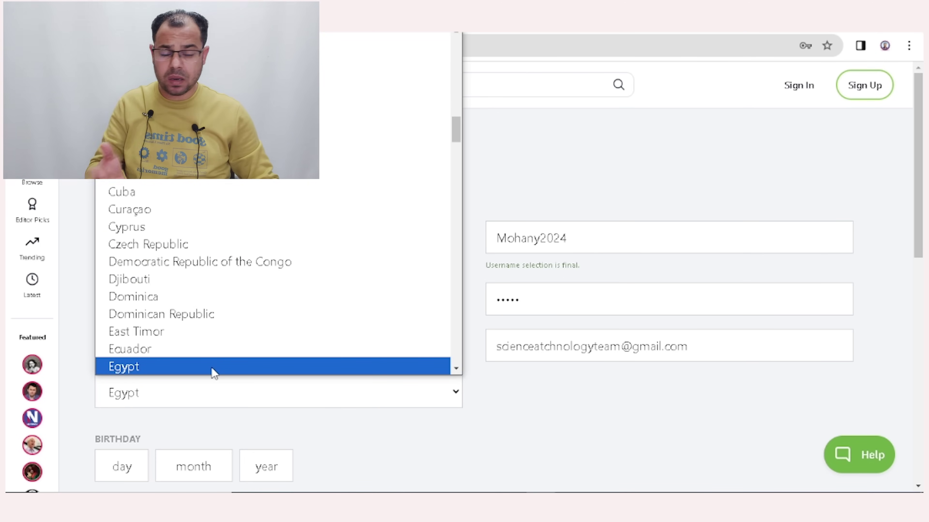
{"action": "left_click", "coordinate": [215, 368]}
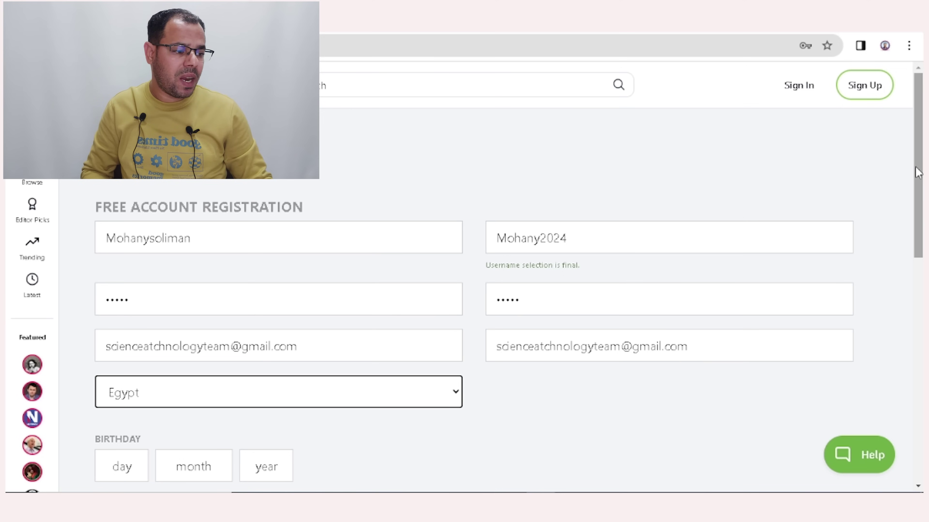
{"action": "scroll", "coordinate": [917, 172], "scroll_direction": "down", "scroll_amount": 4}
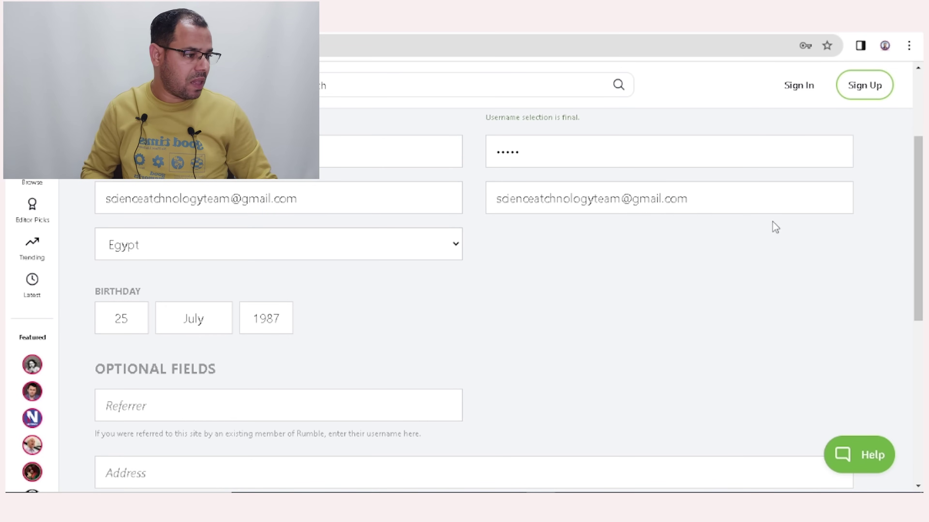
{"action": "scroll", "coordinate": [918, 172], "scroll_direction": "down", "scroll_amount": 5}
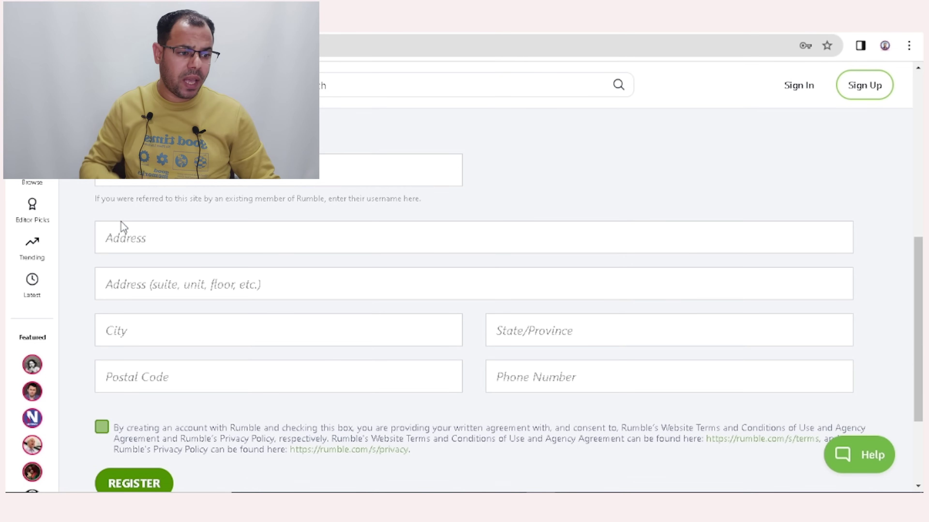
Fill the address lines in Arabic with 'مصر' and 'مص'.
{"action": "left_click", "coordinate": [123, 228]}
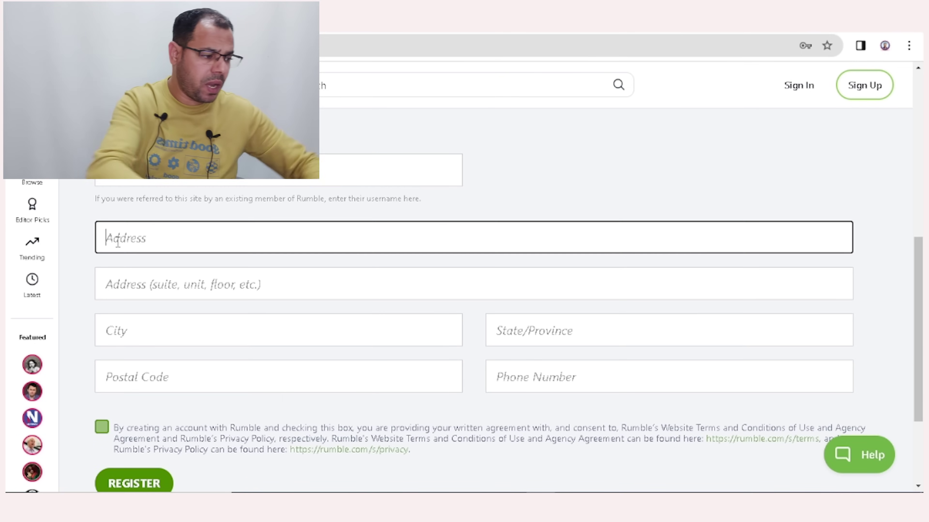
{"action": "type", "text": "Egypt"}
{"action": "left_click", "coordinate": [547, 174]}
{"action": "double_click", "coordinate": [161, 242]}
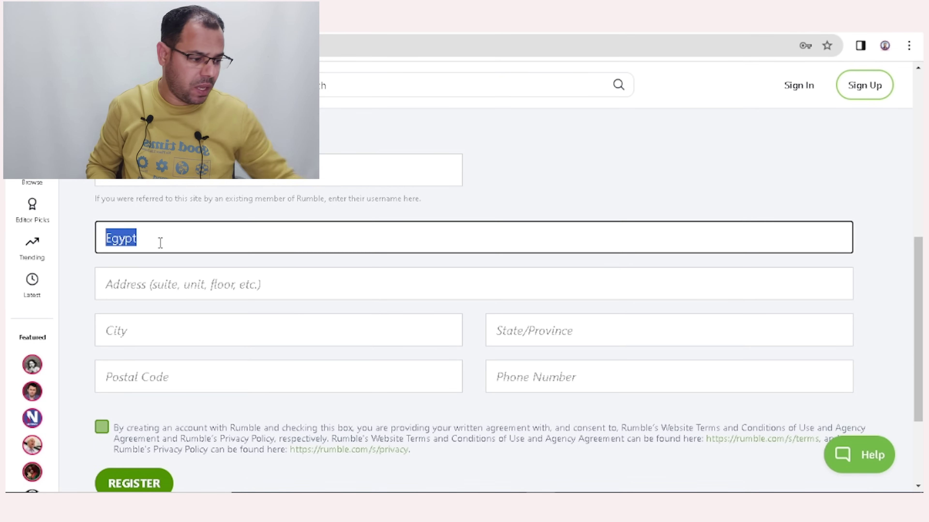
{"action": "key", "text": "BackSpace"}
{"action": "type", "text": "مصر"}
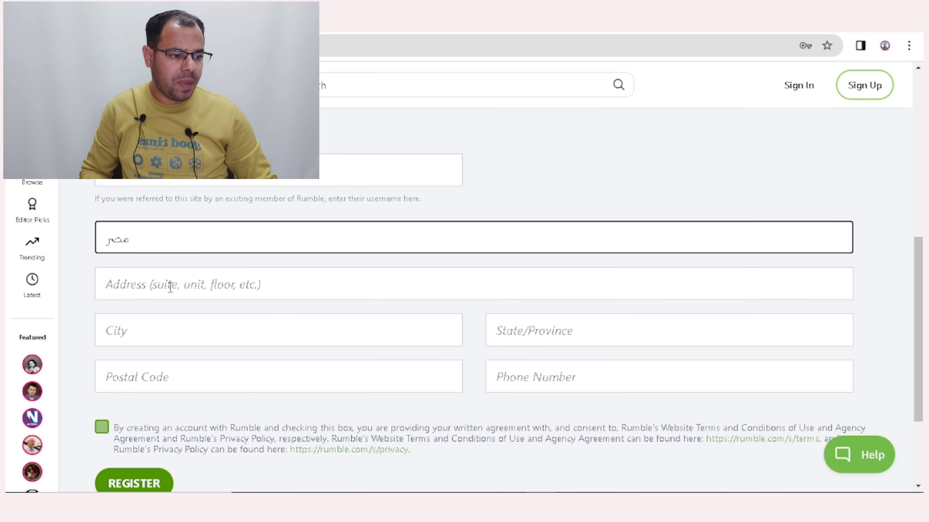
{"action": "left_click", "coordinate": [233, 291]}
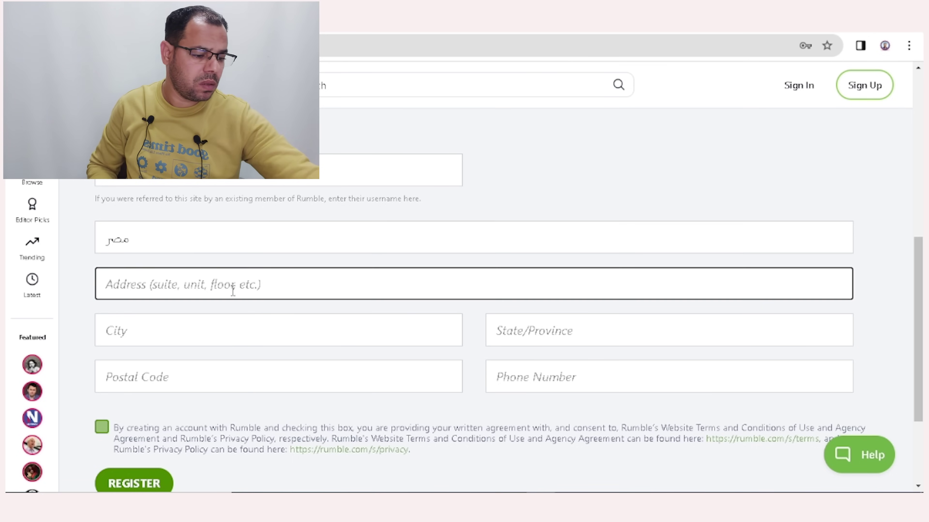
{"action": "type", "text": "مص"}
{"action": "left_click", "coordinate": [68, 251]}
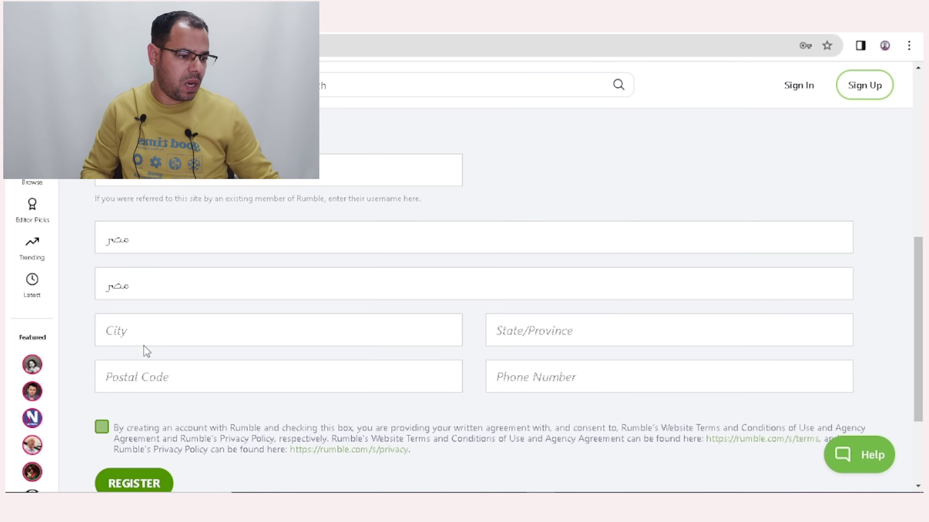
Paste in the city, state/province and postal code, then submit the registration.
{"action": "left_click", "coordinate": [152, 332]}
{"action": "key", "text": "ctrl+v"}
{"action": "key", "text": "Tab"}
{"action": "key", "text": "ctrl+v"}
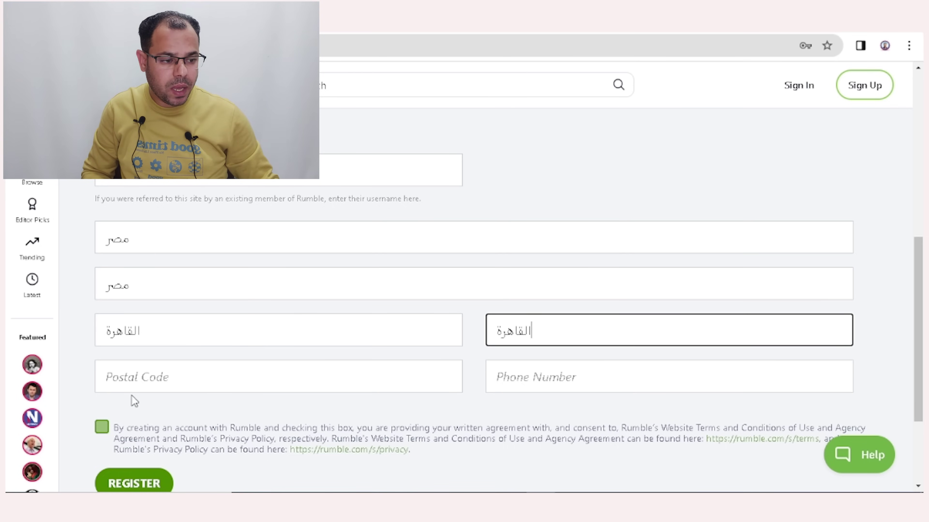
{"action": "left_click", "coordinate": [165, 388]}
{"action": "type", "text": "33735"}
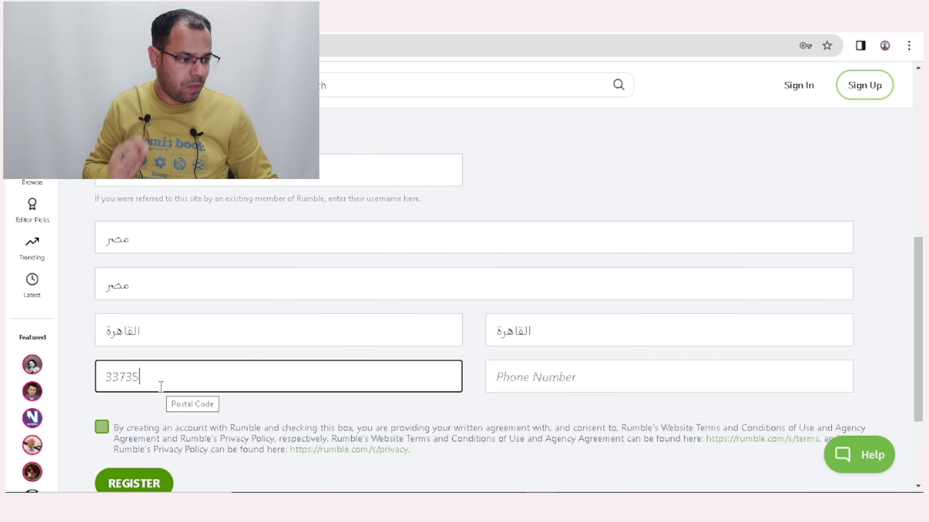
{"action": "scroll", "coordinate": [157, 389], "scroll_direction": "up", "scroll_amount": 10}
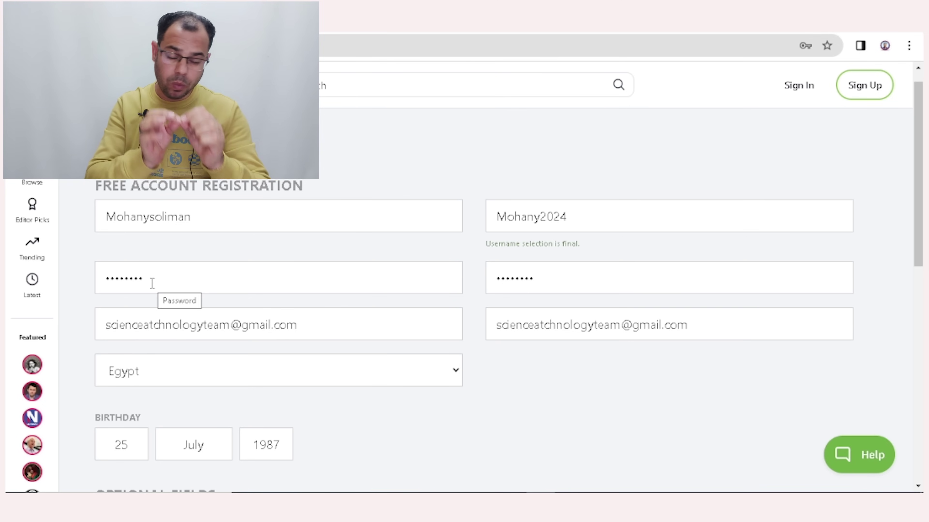
{"action": "left_click_drag", "start_coordinate": [918, 168], "coordinate": [918, 357]}
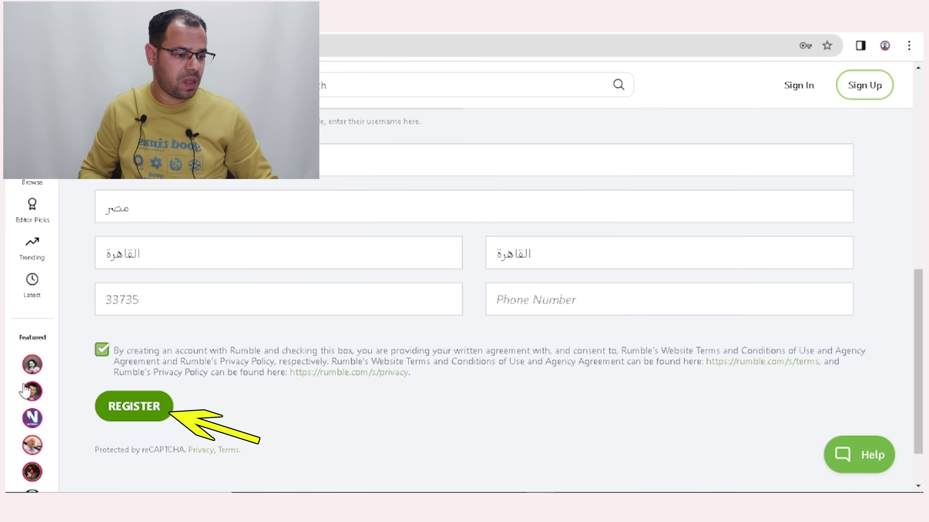
{"action": "left_click", "coordinate": [134, 410]}
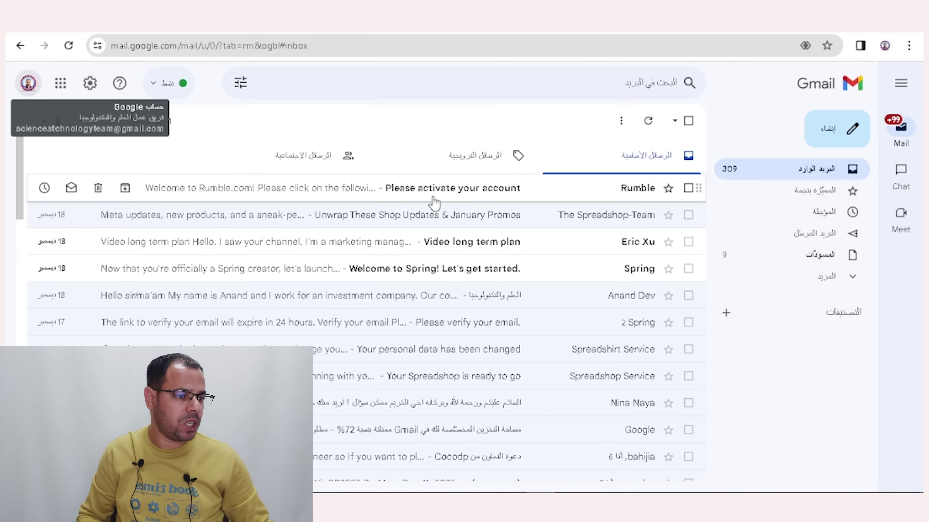
Open Rumble's 'Please activate your account' e-mail in Gmail and follow its activation link.
{"action": "left_click", "coordinate": [443, 199]}
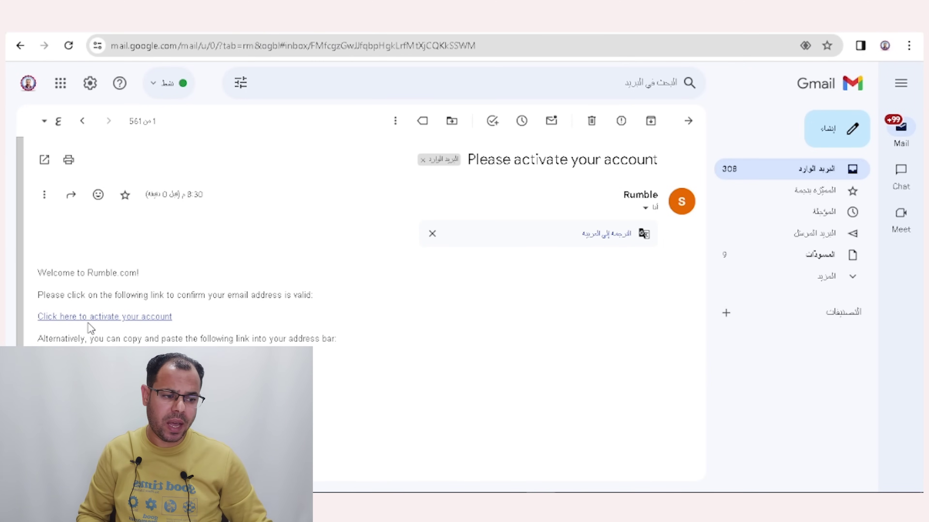
{"action": "left_click", "coordinate": [124, 324]}
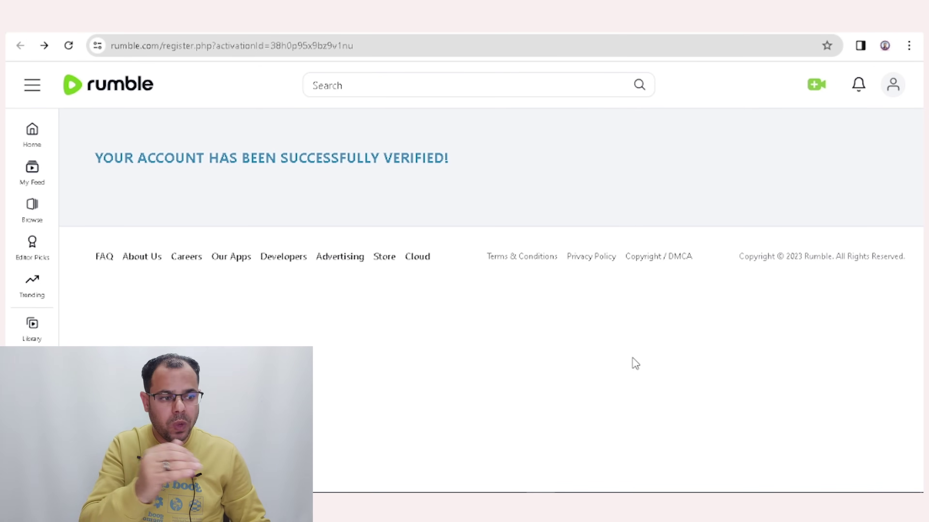
Go to the account overview from the profile menu and open Create Channel under CHANNELS.
{"action": "left_click", "coordinate": [893, 87]}
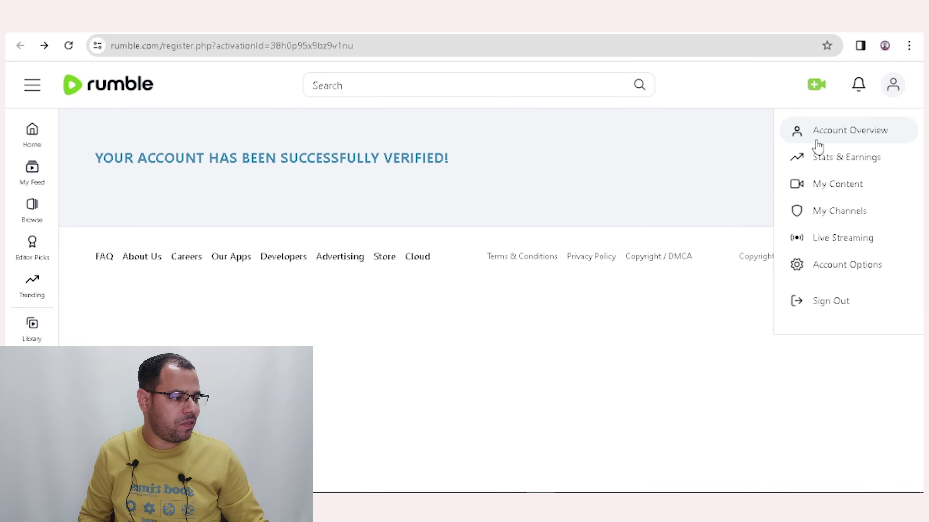
{"action": "left_click", "coordinate": [848, 135]}
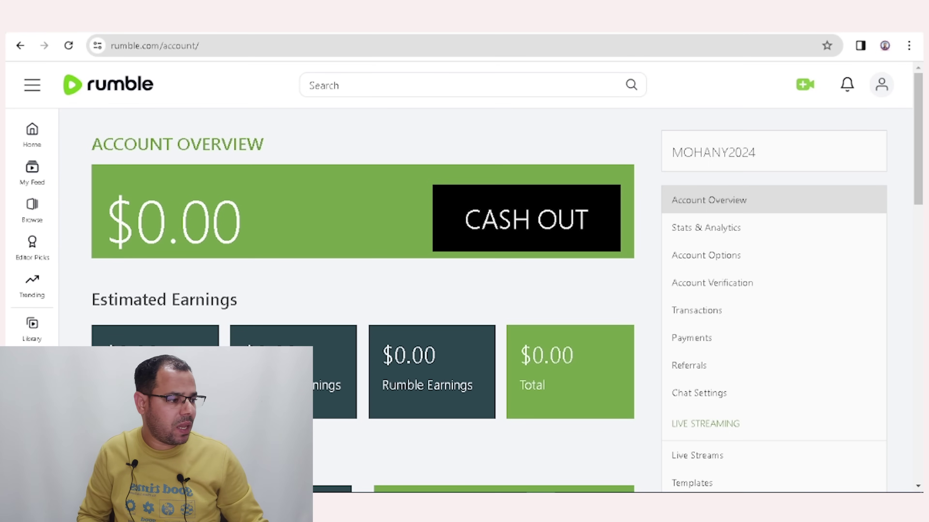
{"action": "scroll", "coordinate": [823, 170], "scroll_direction": "down", "scroll_amount": 2}
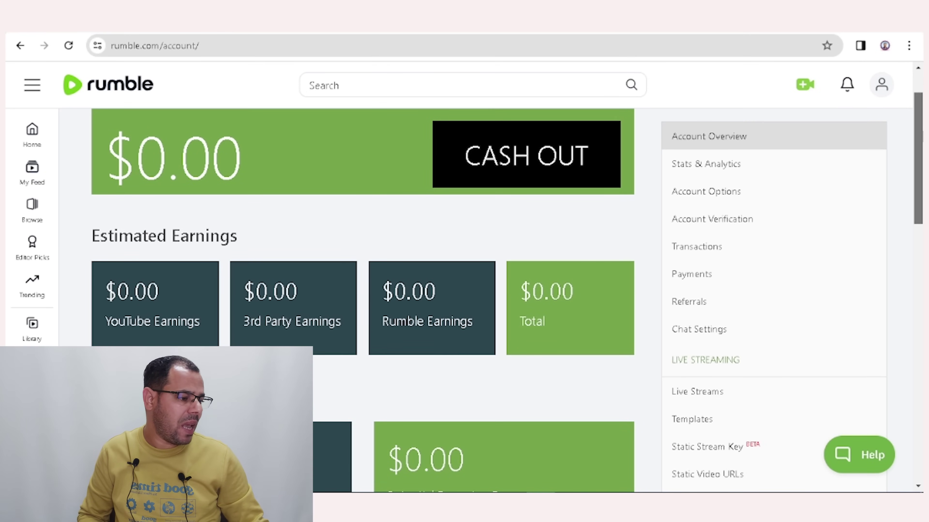
{"action": "scroll", "coordinate": [817, 133], "scroll_direction": "up", "scroll_amount": 2}
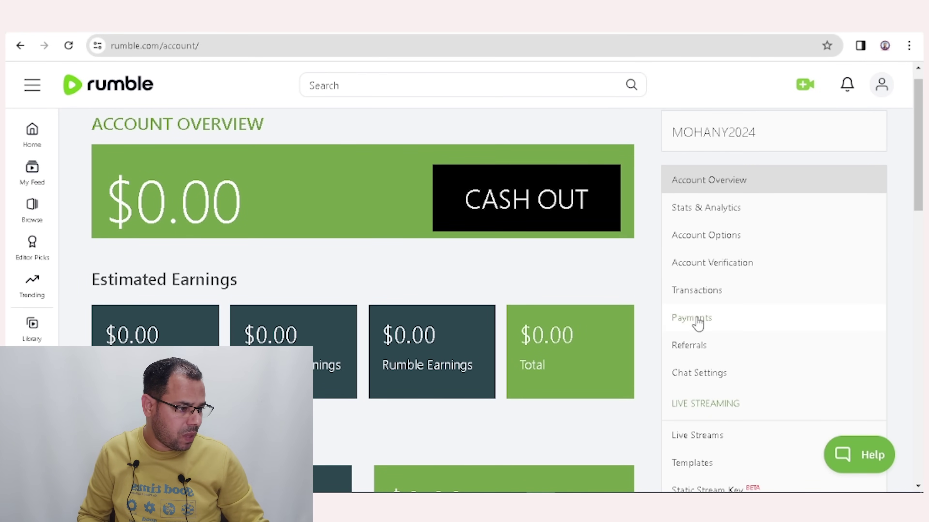
{"action": "left_click_drag", "start_coordinate": [917, 124], "coordinate": [914, 284]}
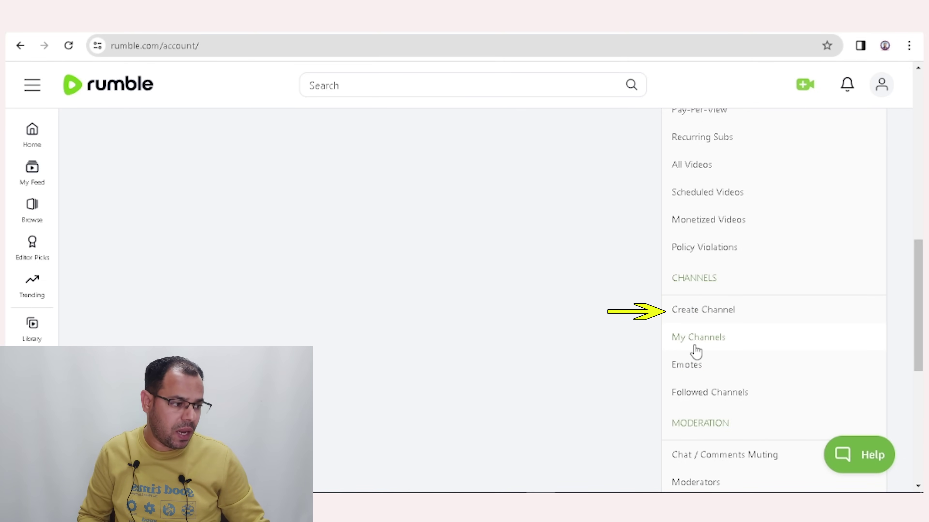
{"action": "left_click", "coordinate": [697, 314]}
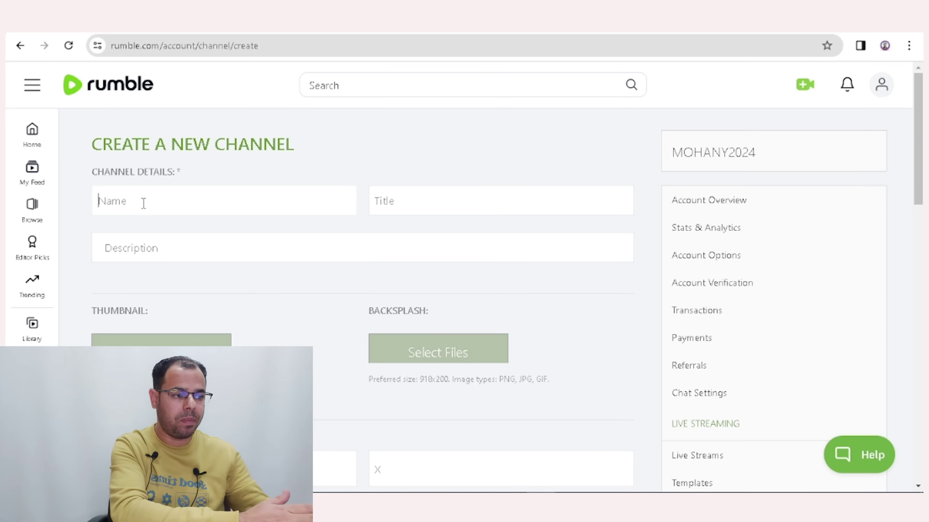
Enter the channel name, the title 'العلم والتكنولوجيا2' and an Arabic description.
{"action": "left_click", "coordinate": [144, 204]}
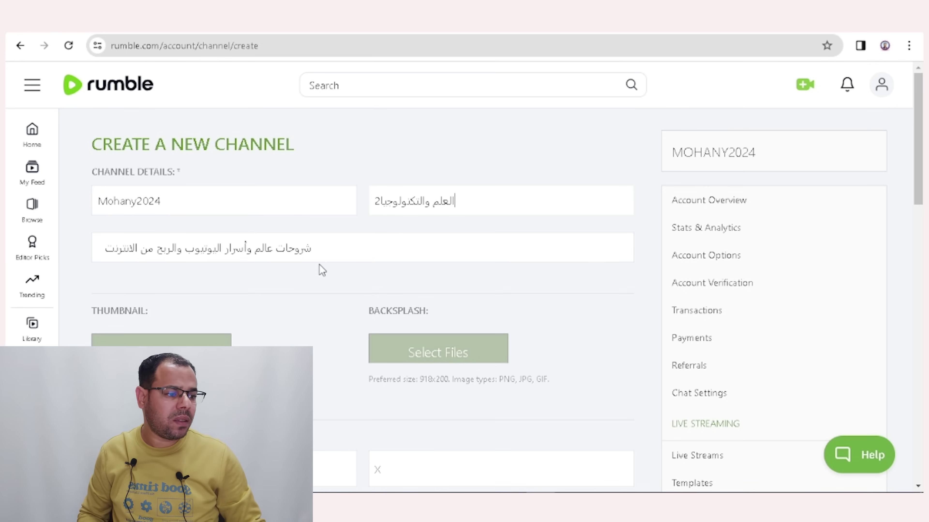
{"action": "left_click", "coordinate": [321, 253]}
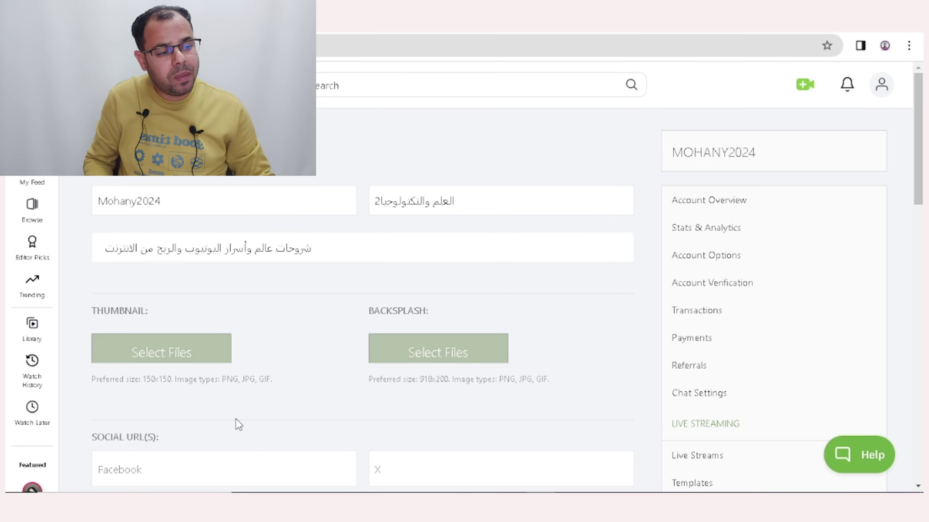
Skip the thumbnail and backsplash images, paste a Facebook profile link as the X URL, and create the channel.
{"action": "left_click", "coordinate": [166, 356]}
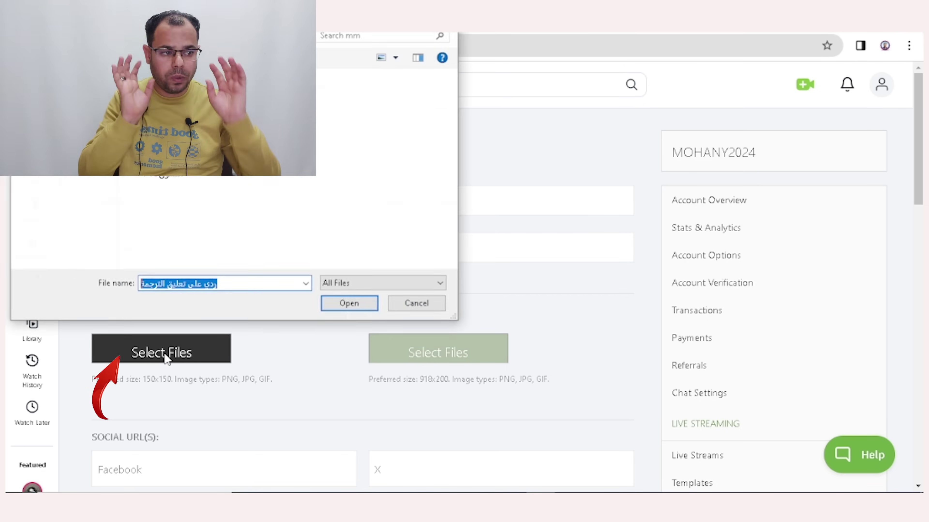
{"action": "key", "text": "Escape"}
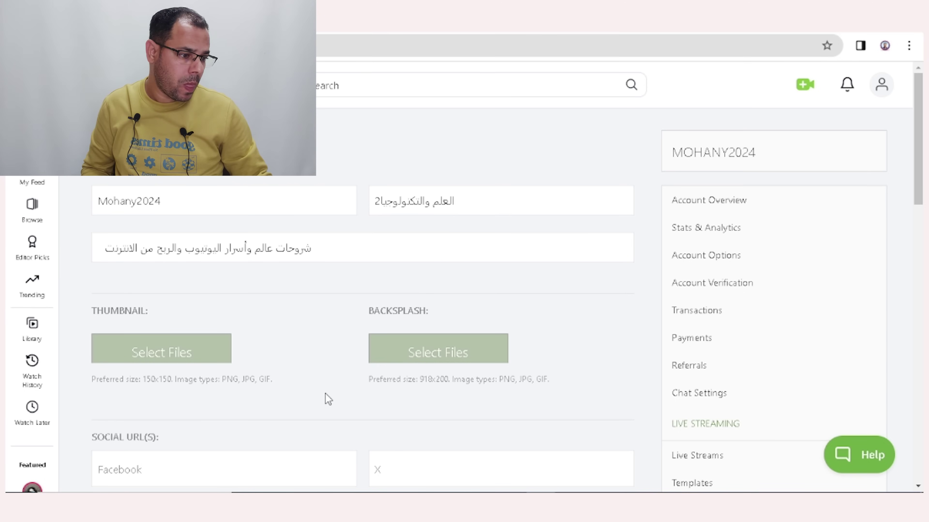
{"action": "left_click", "coordinate": [440, 359]}
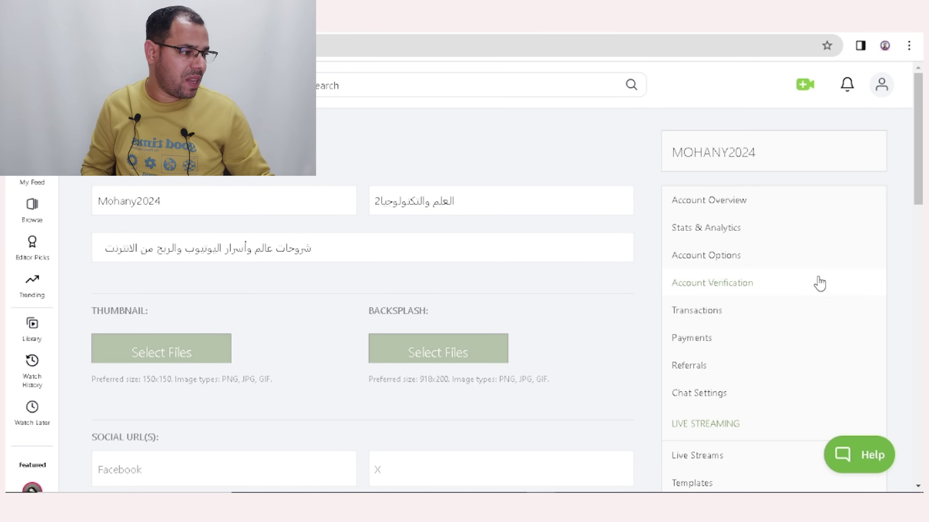
{"action": "left_click_drag", "start_coordinate": [918, 145], "coordinate": [918, 203]}
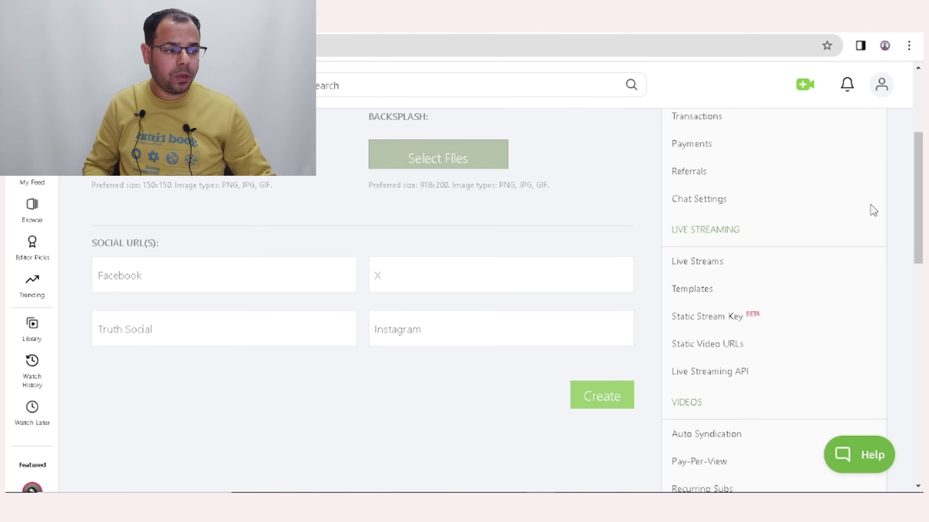
{"action": "left_click", "coordinate": [401, 277]}
{"action": "type", "text": "www.facebook.com/mohanysoliman"}
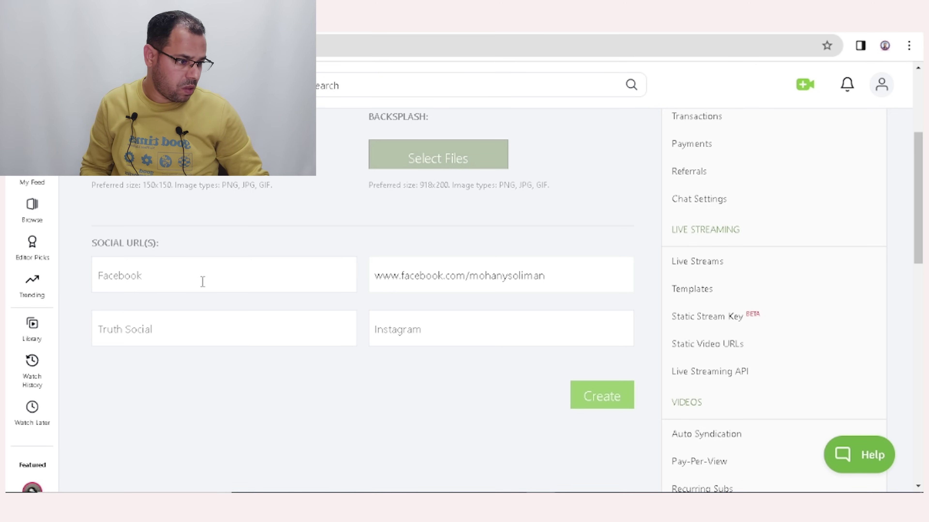
{"action": "left_click", "coordinate": [596, 399]}
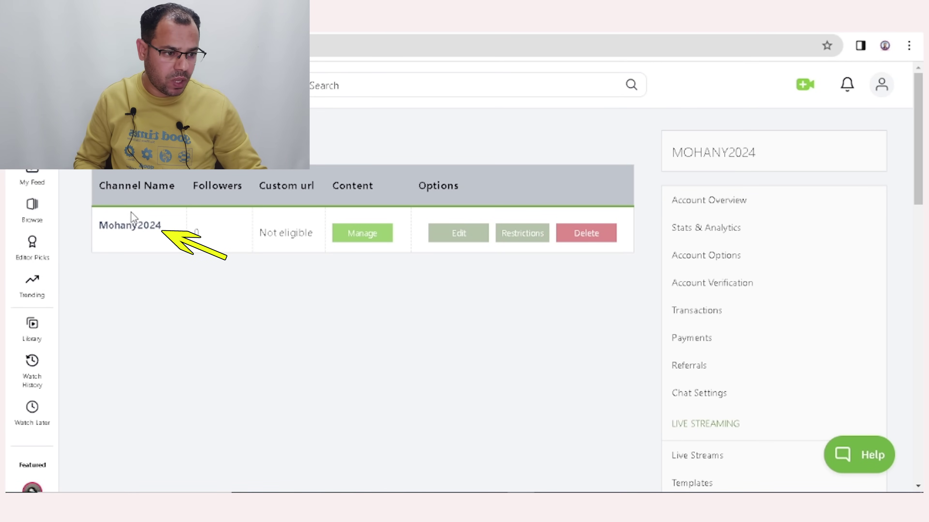
Open the new channel's page from the channel list and follow it.
{"action": "left_click", "coordinate": [130, 230]}
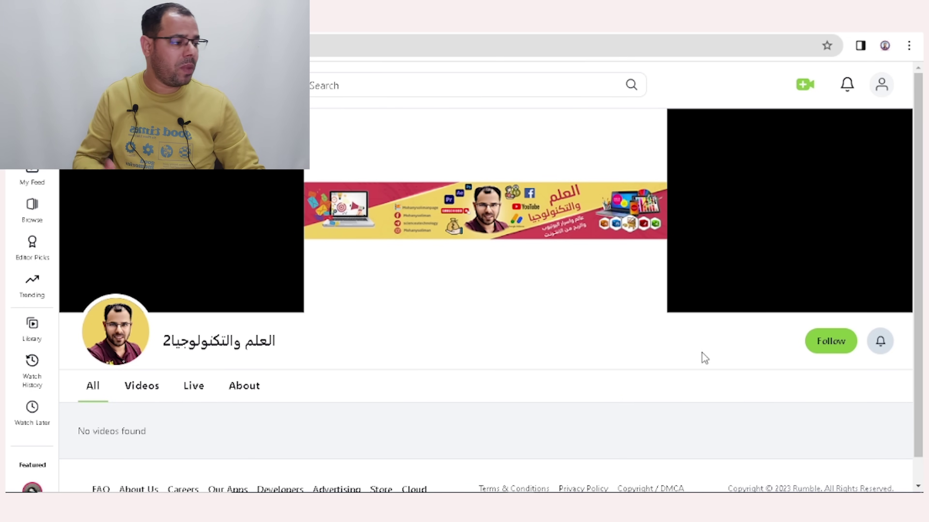
{"action": "left_click", "coordinate": [829, 346]}
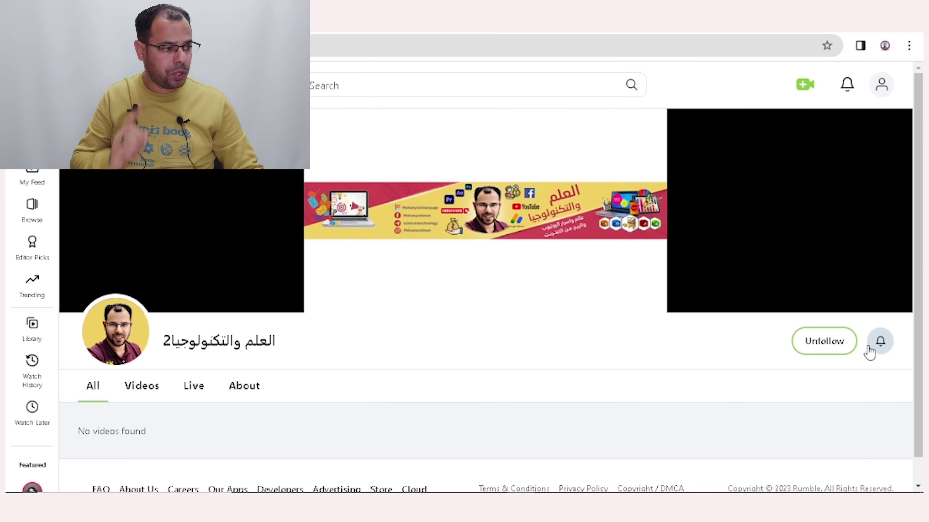
{"action": "scroll", "coordinate": [871, 353], "scroll_direction": "down", "scroll_amount": 1}
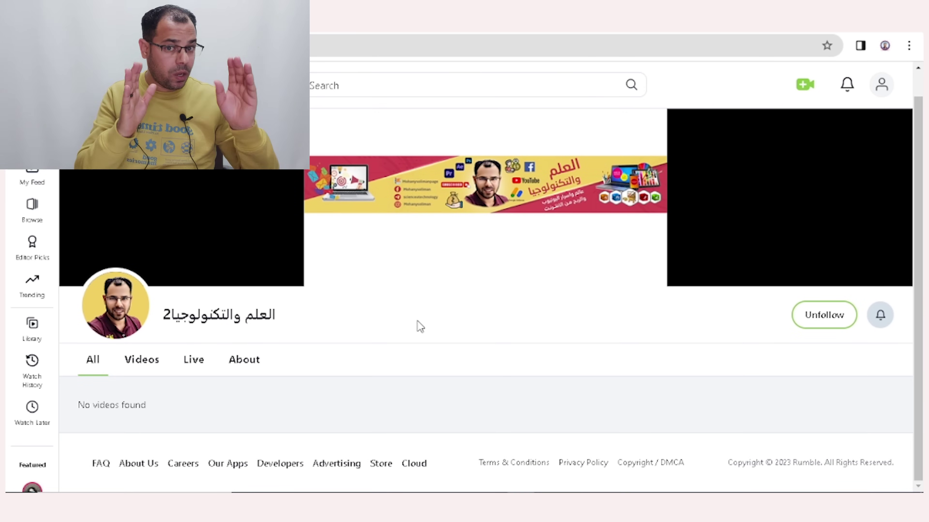
{"action": "scroll", "coordinate": [417, 325], "scroll_direction": "up", "scroll_amount": 1}
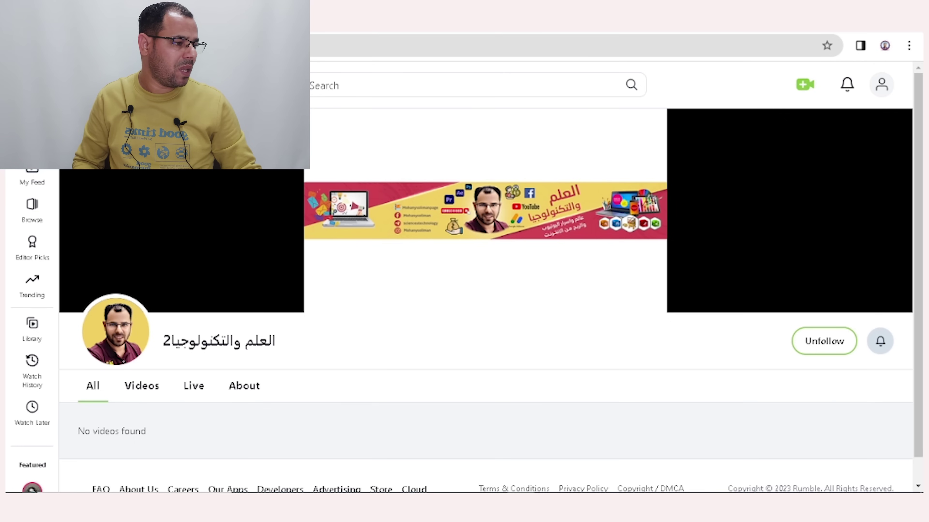
{"action": "left_click", "coordinate": [881, 86]}
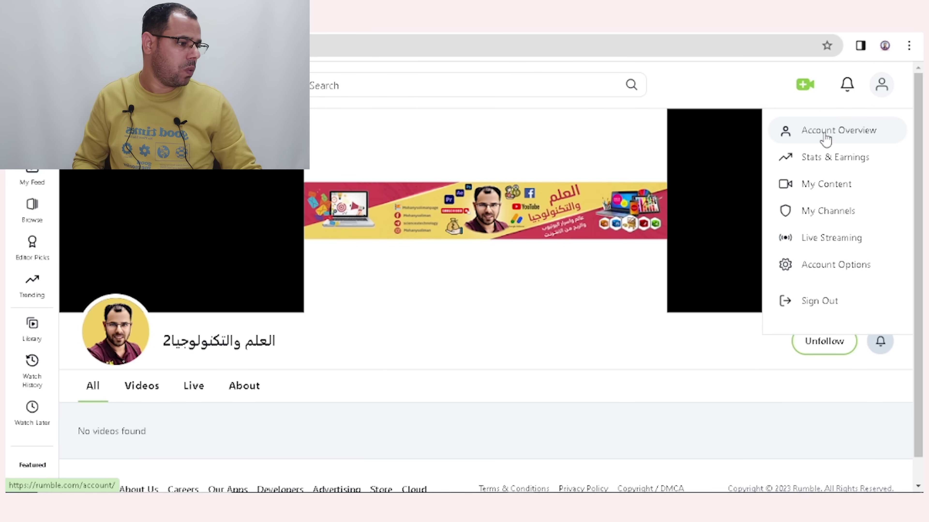
Return to My Channels, now showing 1 follower, and bring up the add-video options.
{"action": "left_click", "coordinate": [837, 220]}
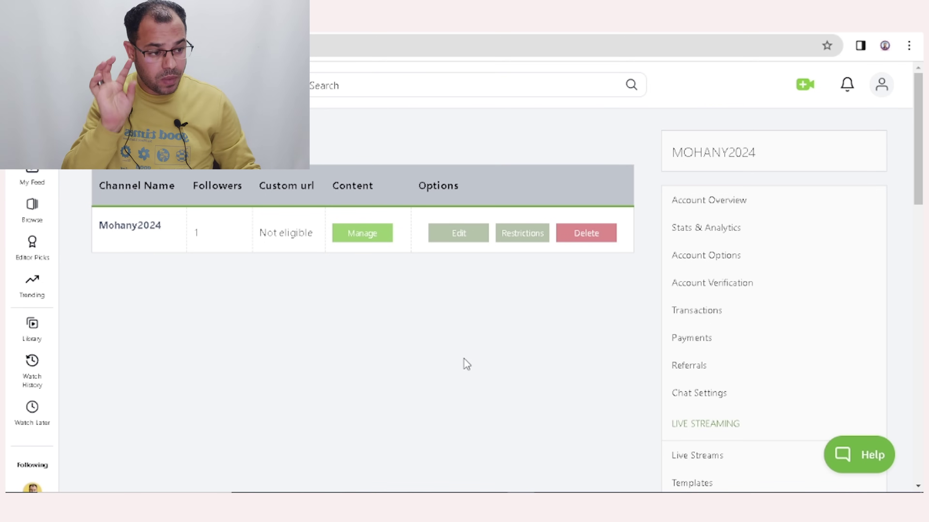
{"action": "left_click", "coordinate": [802, 91]}
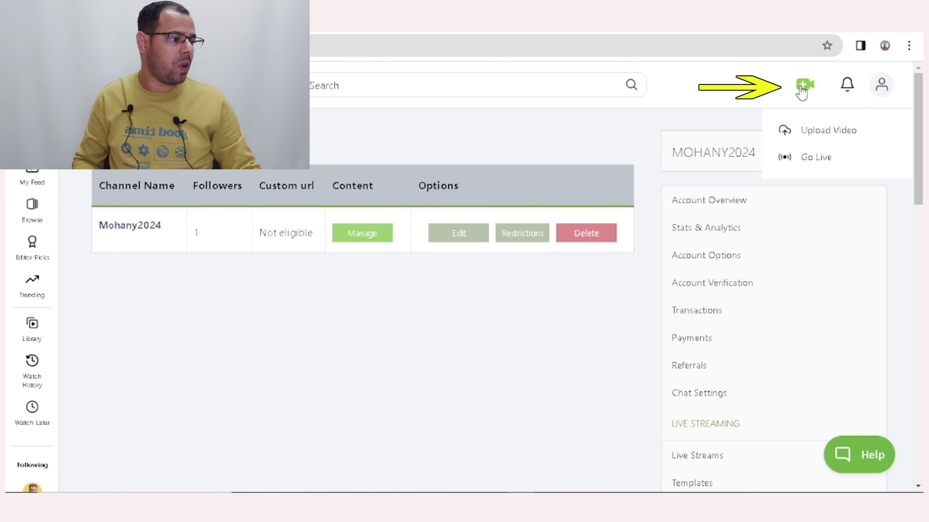
Begin uploading the WhatsApp video file from the computer on the Upload Video page.
{"action": "left_click", "coordinate": [827, 133]}
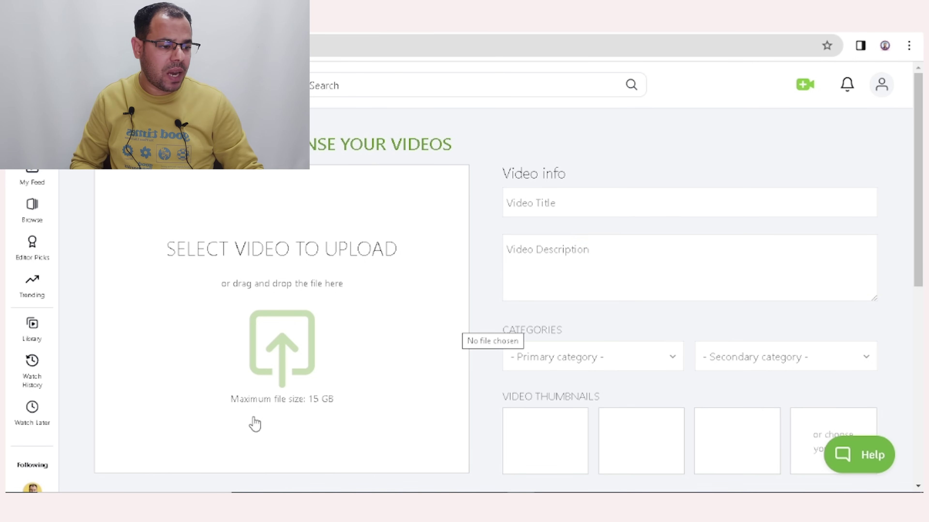
{"action": "left_click", "coordinate": [284, 358]}
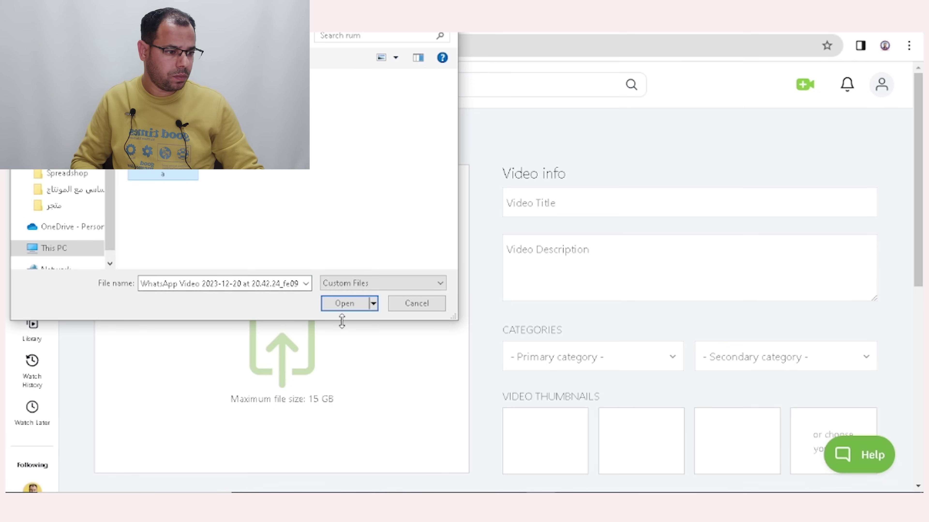
{"action": "left_click", "coordinate": [345, 306]}
{"action": "scroll", "coordinate": [921, 120], "scroll_direction": "down", "scroll_amount": 1}
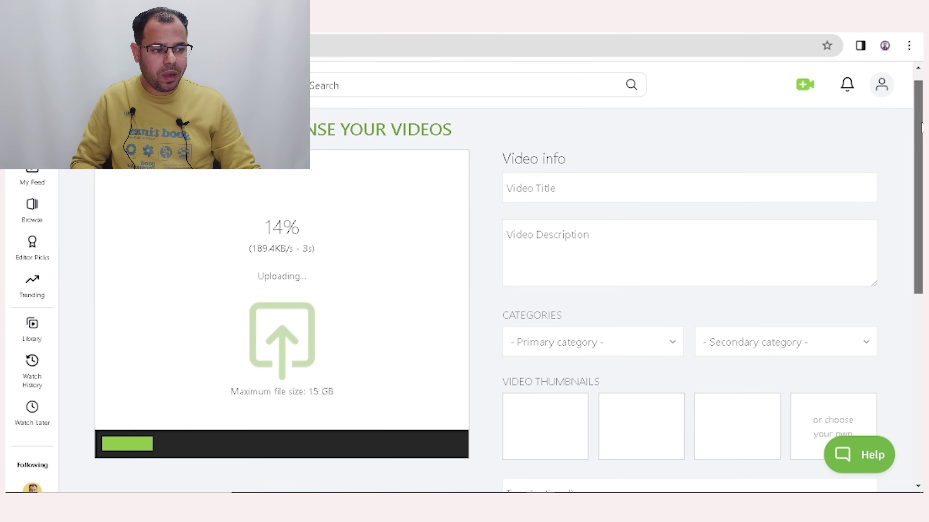
{"action": "scroll", "coordinate": [921, 119], "scroll_direction": "up", "scroll_amount": 1}
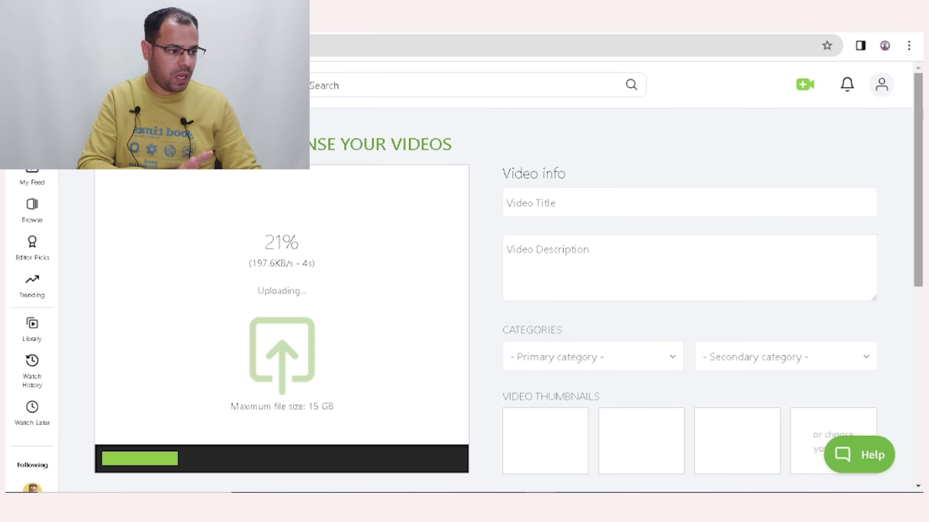
Paste the Arabic title and the Arabic description into the video's details.
{"action": "left_click", "coordinate": [568, 203]}
{"action": "type", "text": "الربح من اليوتيوب"}
{"action": "left_click", "coordinate": [562, 252]}
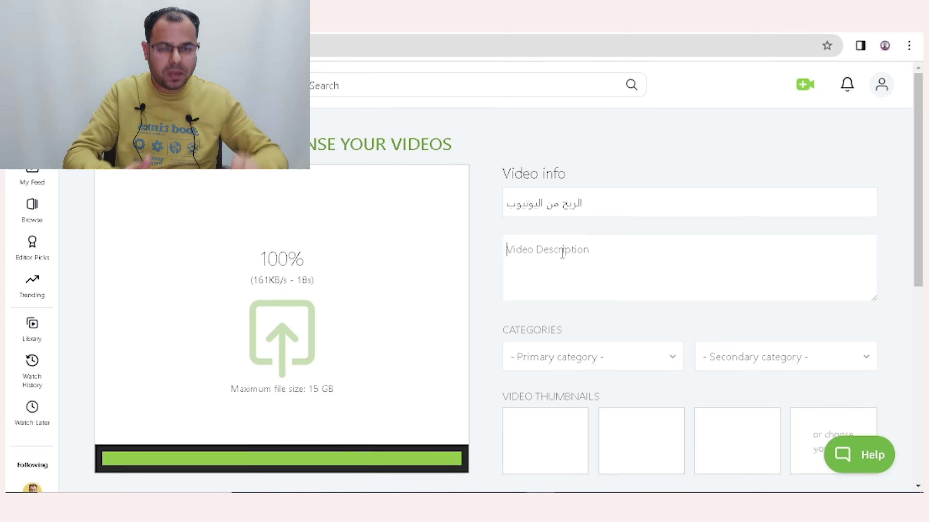
{"action": "type", "text": "الربح من يوتيوب"}
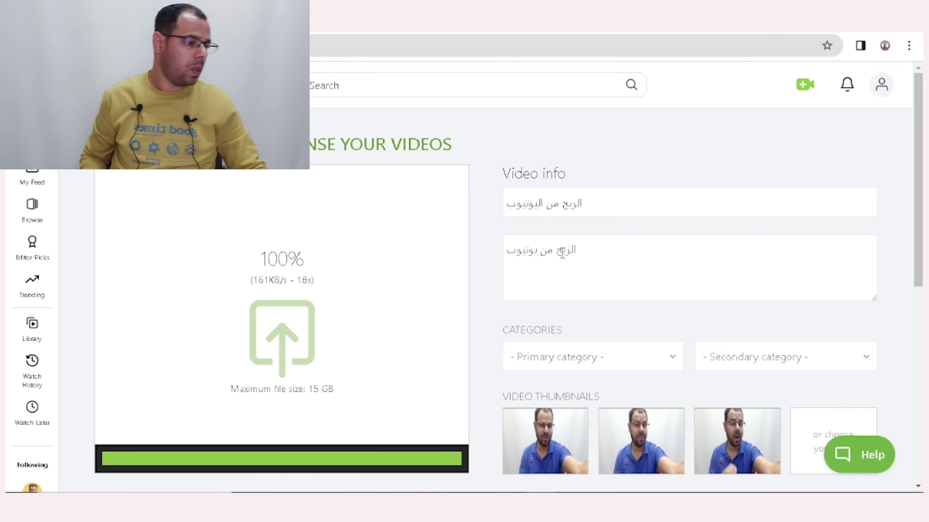
Set the primary category to Science and the secondary to Education, then begin choosing a custom thumbnail.
{"action": "scroll", "coordinate": [640, 322], "scroll_direction": "down", "scroll_amount": 2}
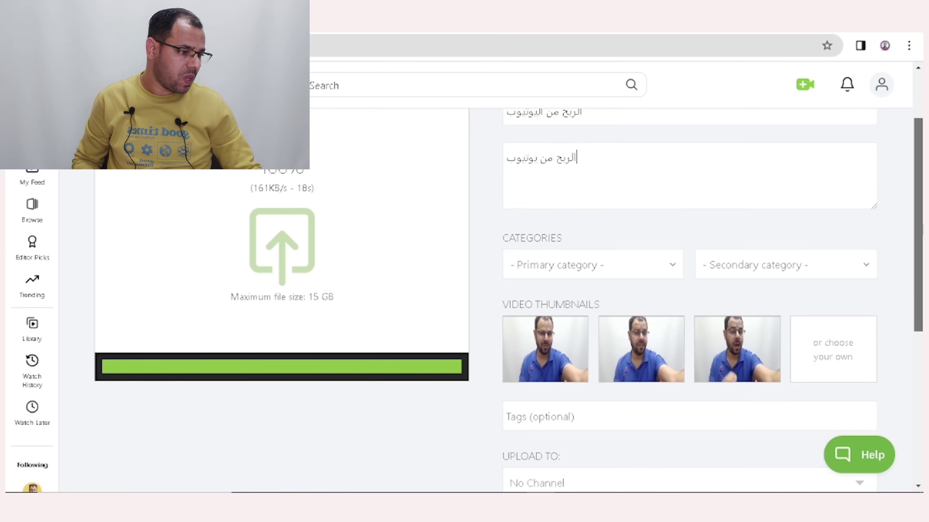
{"action": "left_click", "coordinate": [674, 280]}
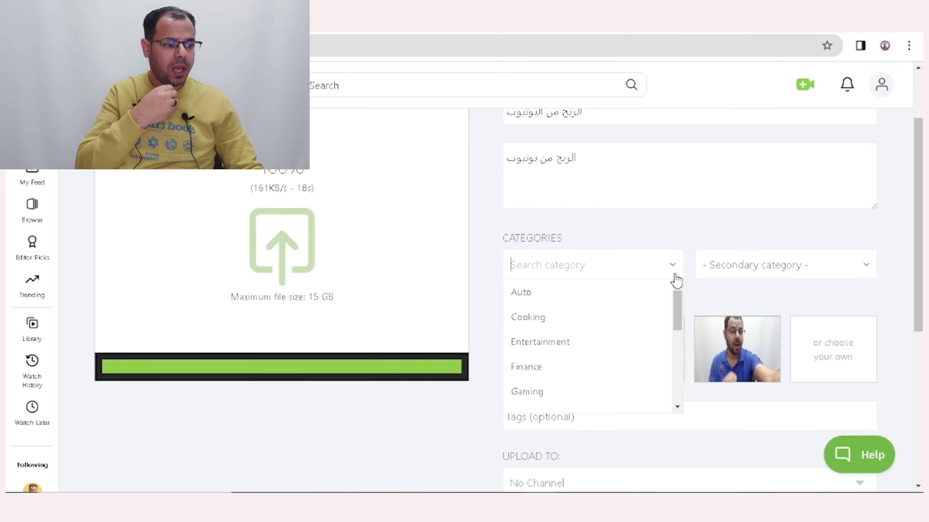
{"action": "left_click_drag", "start_coordinate": [678, 311], "coordinate": [679, 361]}
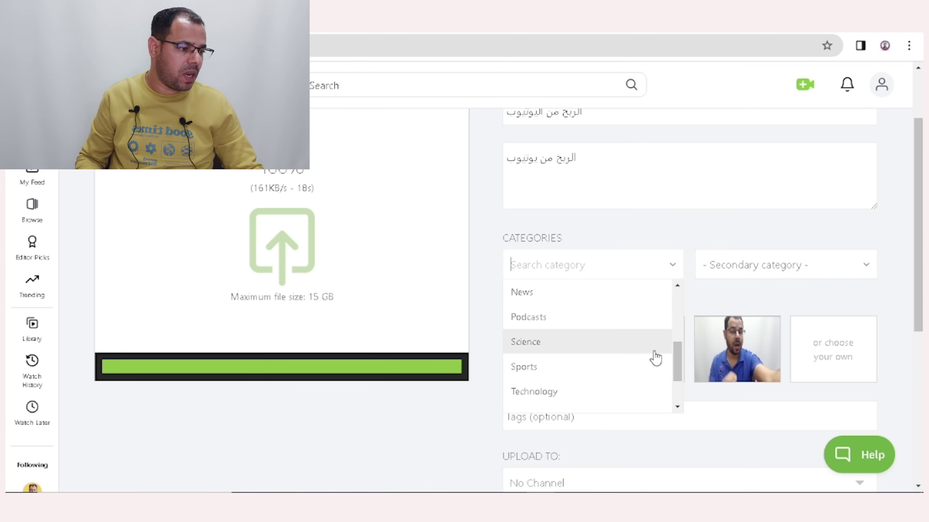
{"action": "left_click", "coordinate": [581, 352]}
{"action": "left_click", "coordinate": [858, 266]}
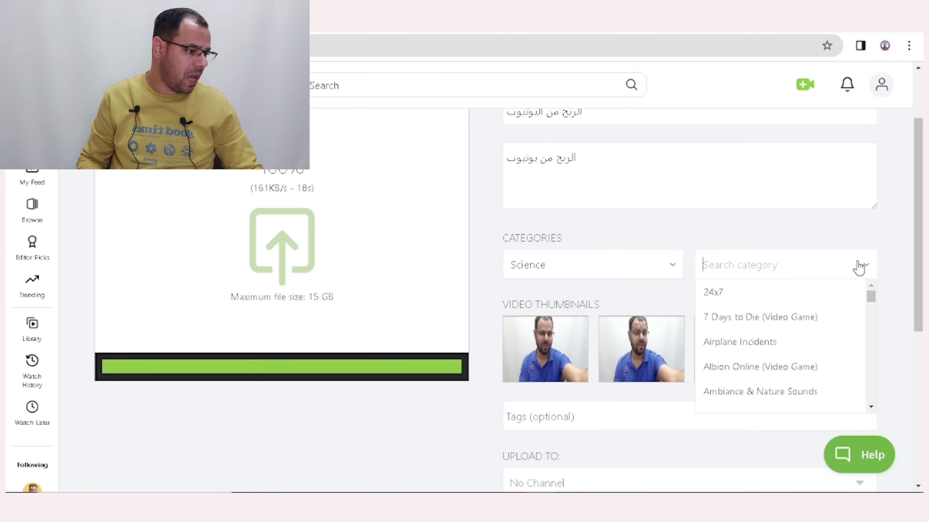
{"action": "left_click_drag", "start_coordinate": [875, 305], "coordinate": [876, 326]}
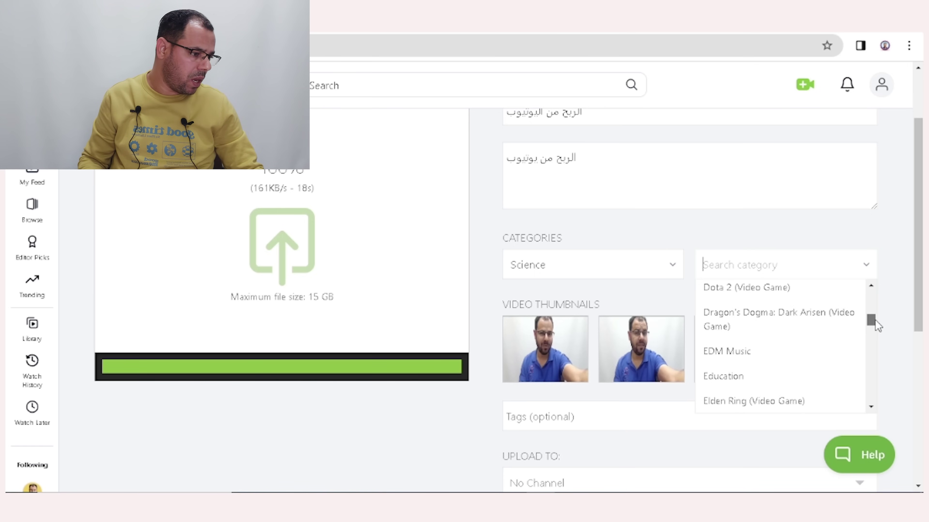
{"action": "left_click", "coordinate": [783, 377]}
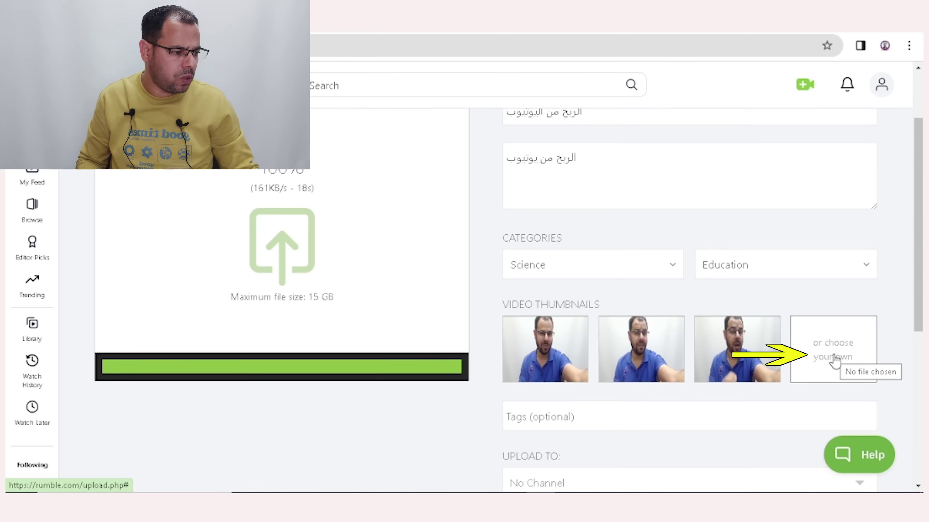
{"action": "left_click", "coordinate": [833, 357]}
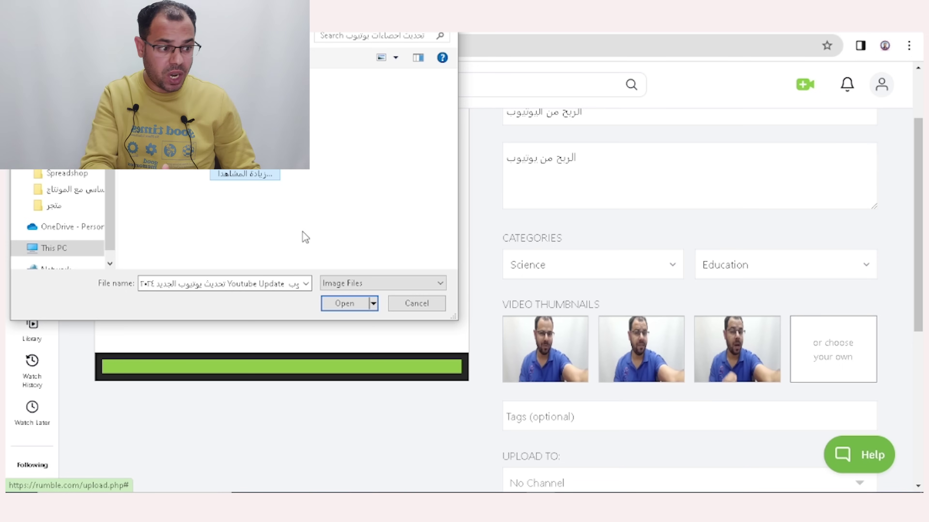
Confirm the custom thumbnail image and add the tag 'الربح من يوتيوب'.
{"action": "left_click", "coordinate": [338, 302]}
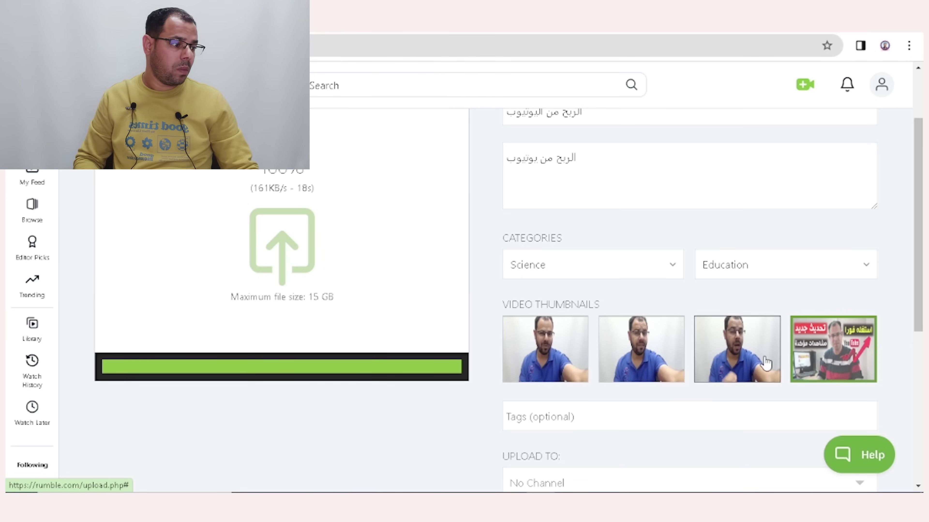
{"action": "left_click_drag", "start_coordinate": [916, 225], "coordinate": [917, 280]}
{"action": "scroll", "coordinate": [691, 248], "scroll_direction": "down", "scroll_amount": 3}
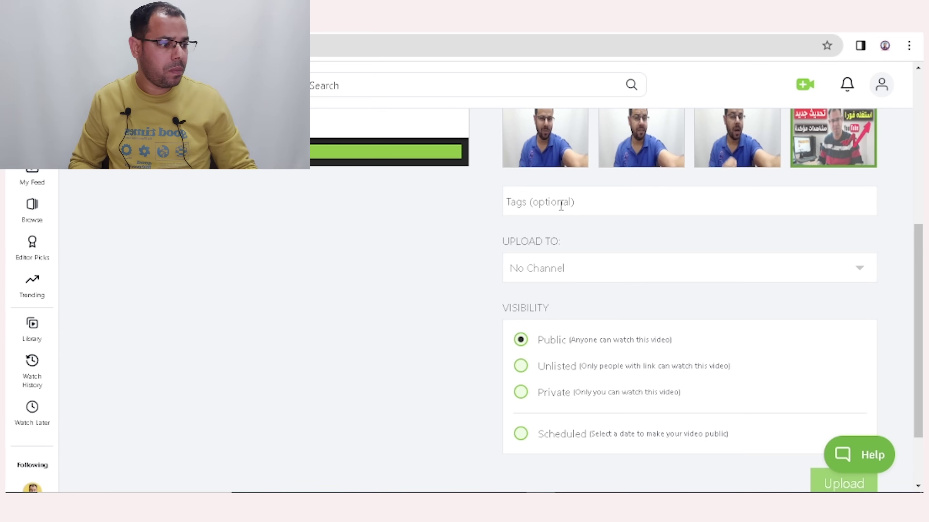
{"action": "left_click", "coordinate": [561, 205]}
{"action": "type", "text": "الربح من يوتيوب"}
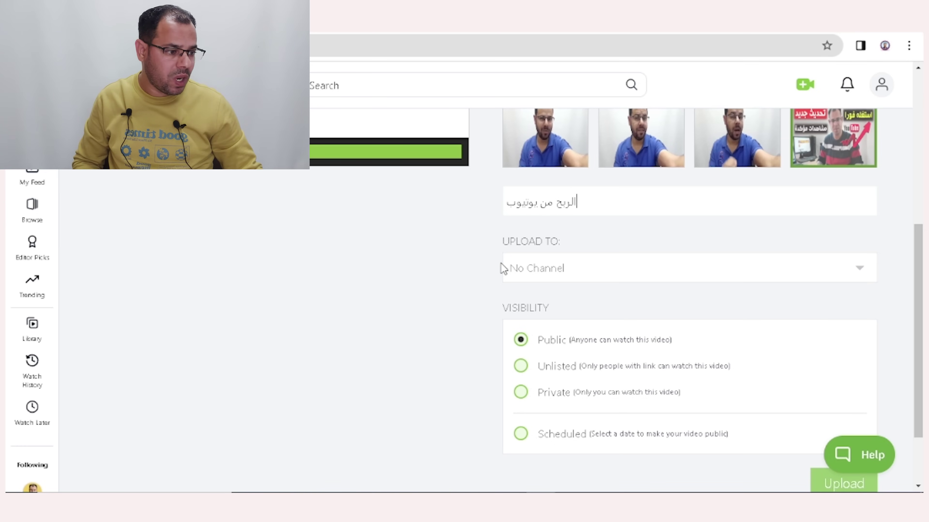
Set Upload To to the account's channel.
{"action": "left_click", "coordinate": [578, 271]}
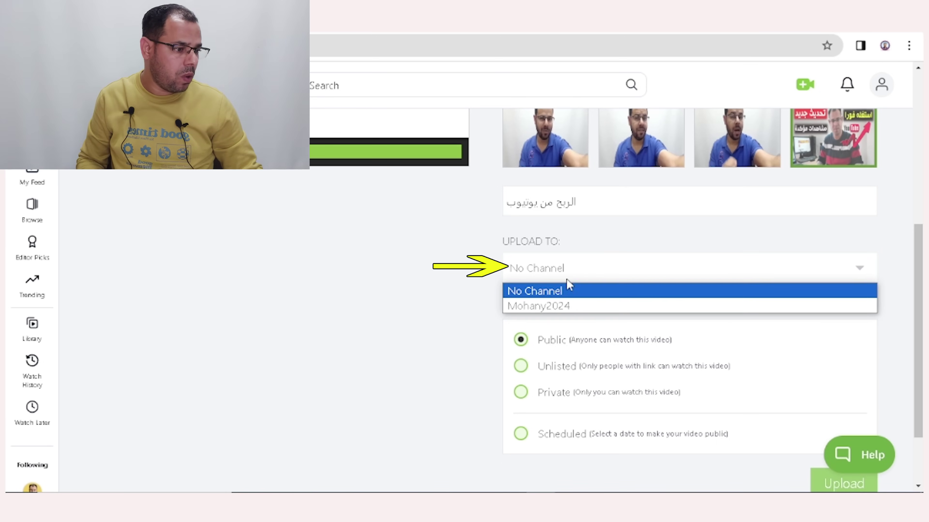
{"action": "left_click", "coordinate": [544, 306]}
{"action": "left_click_drag", "start_coordinate": [918, 256], "coordinate": [918, 285]}
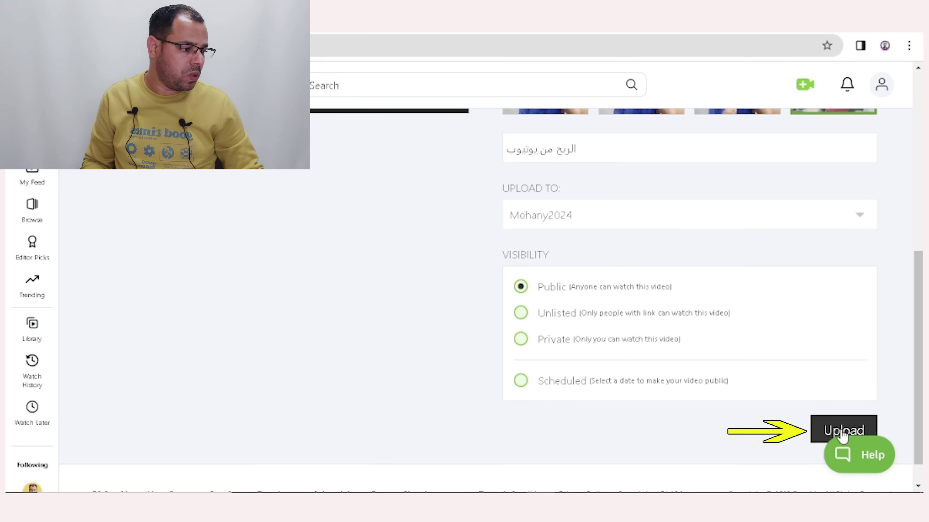
Upload, tick the no-exclusive-agreement and terms-of-service checkboxes, and submit the licensing choices.
{"action": "left_click", "coordinate": [841, 432]}
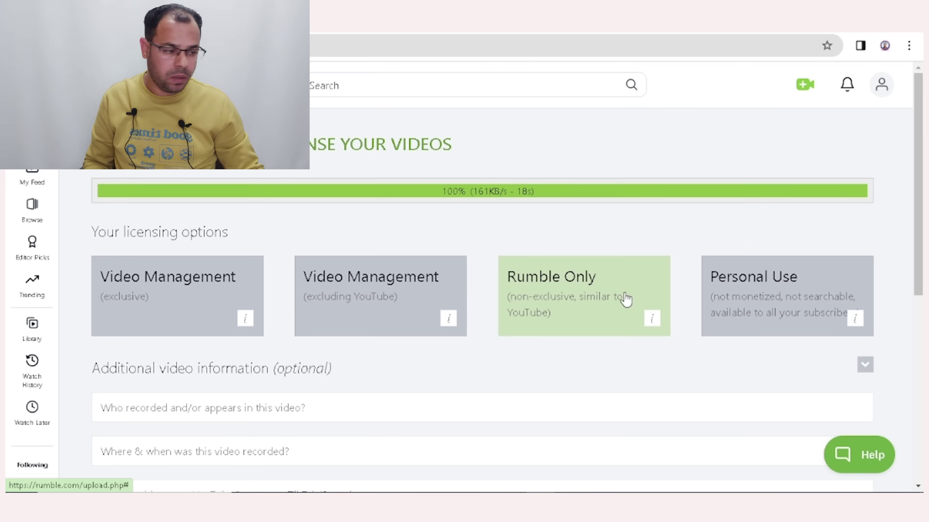
{"action": "left_click_drag", "start_coordinate": [922, 164], "coordinate": [922, 325]}
{"action": "left_click", "coordinate": [108, 334]}
{"action": "left_click", "coordinate": [108, 377]}
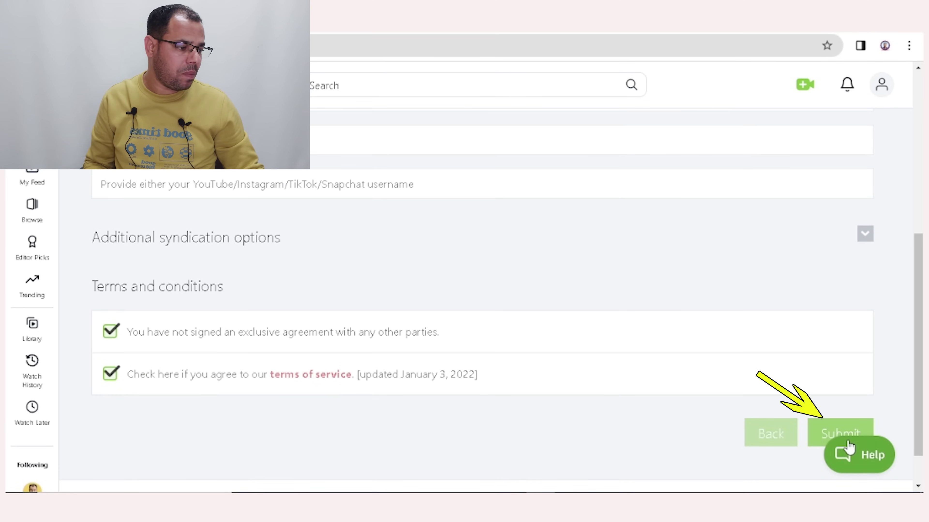
{"action": "left_click", "coordinate": [831, 435]}
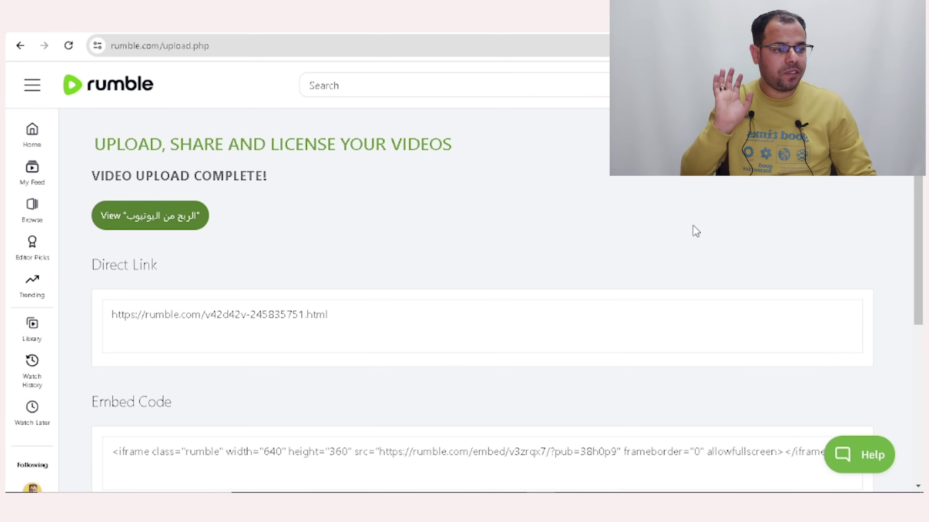
View the published video's watch page, play and pause it, then bring up the account menu.
{"action": "left_click", "coordinate": [166, 225]}
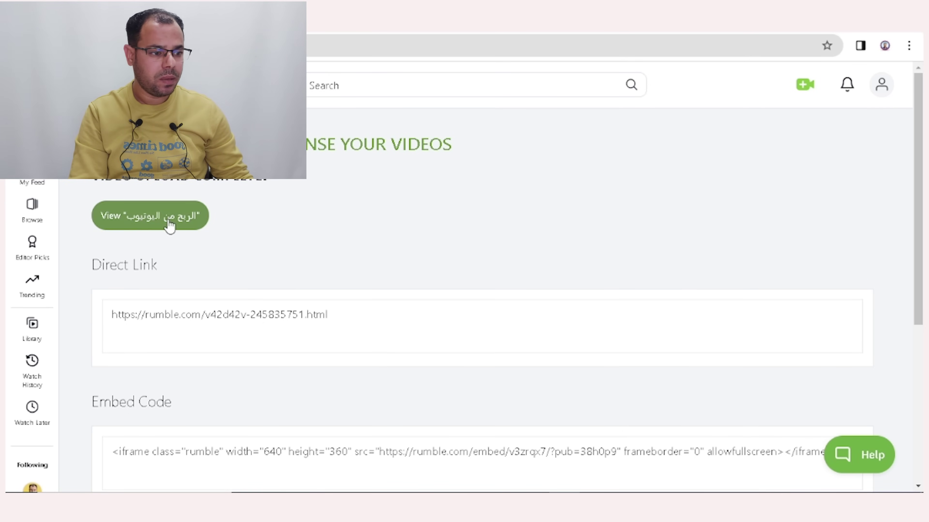
{"action": "left_click", "coordinate": [169, 226]}
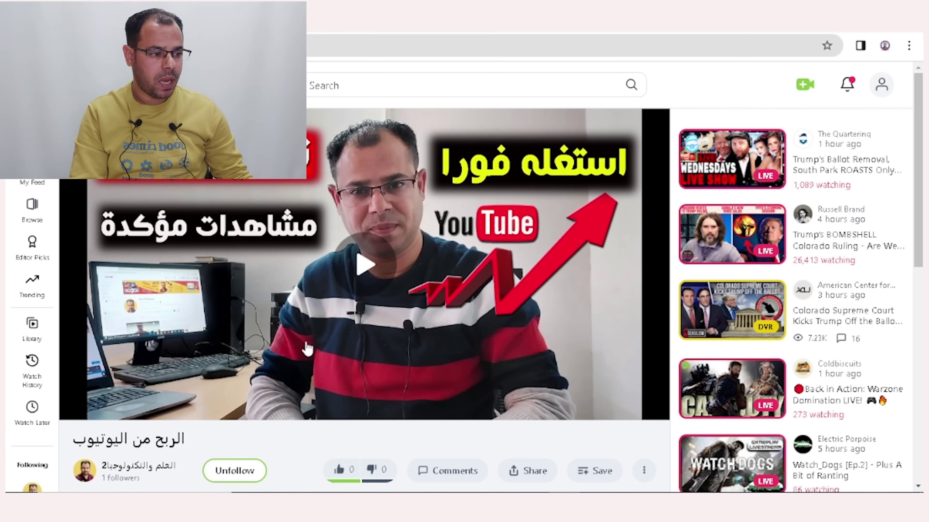
{"action": "left_click", "coordinate": [364, 271]}
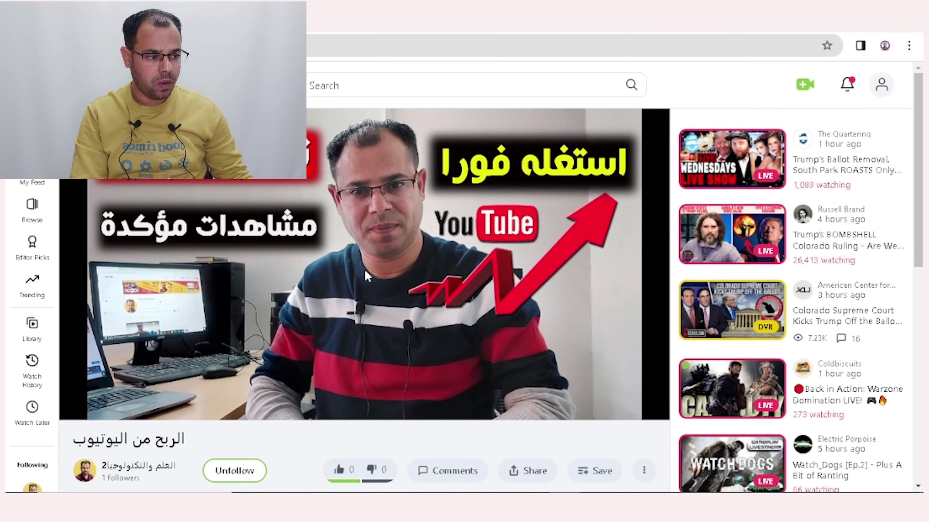
{"action": "left_click", "coordinate": [70, 413]}
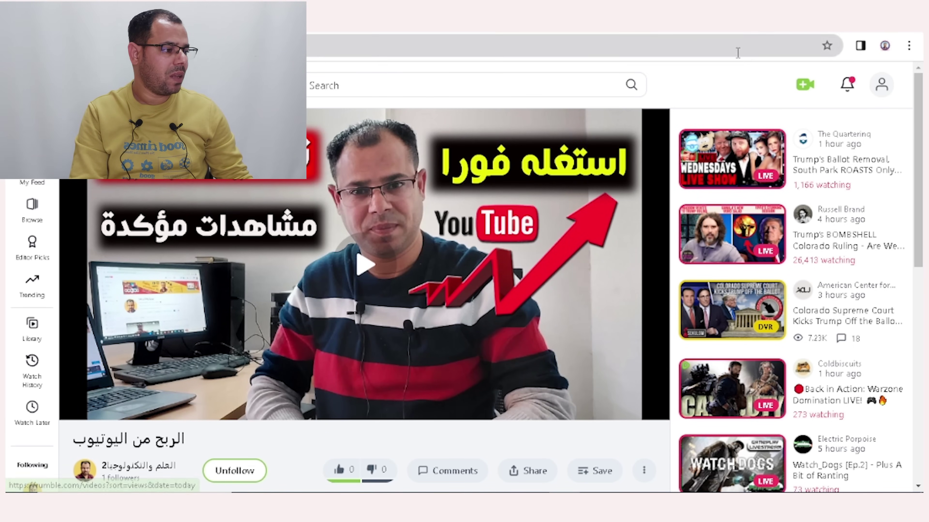
{"action": "left_click", "coordinate": [882, 87]}
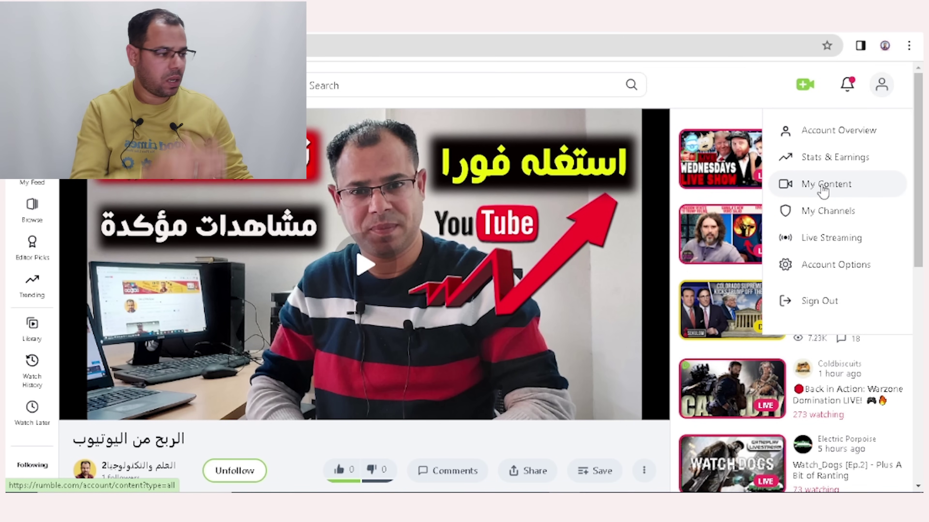
In My Content, copy the video's Direct URL from its Embed options.
{"action": "left_click", "coordinate": [823, 186]}
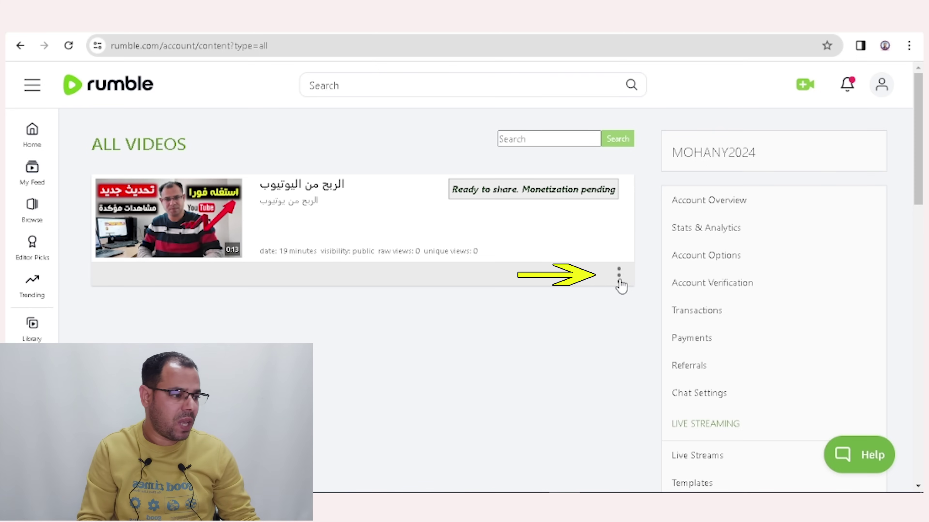
{"action": "left_click", "coordinate": [620, 284]}
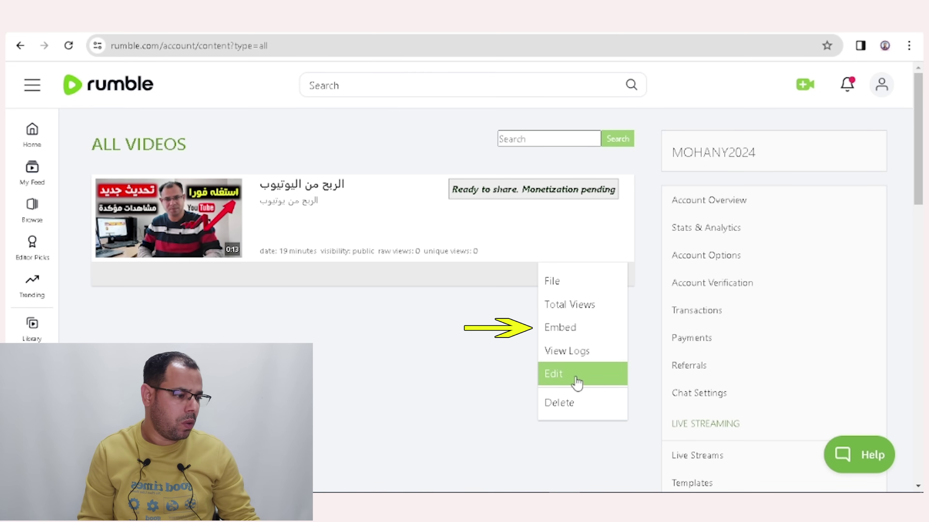
{"action": "left_click", "coordinate": [566, 333]}
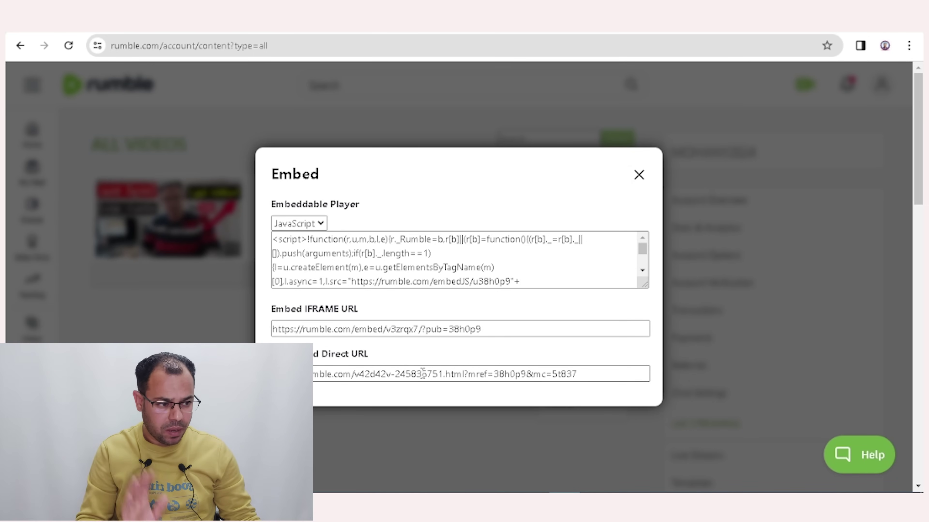
{"action": "left_click", "coordinate": [458, 377]}
{"action": "key", "text": "ctrl+c"}
{"action": "right_click", "coordinate": [458, 378]}
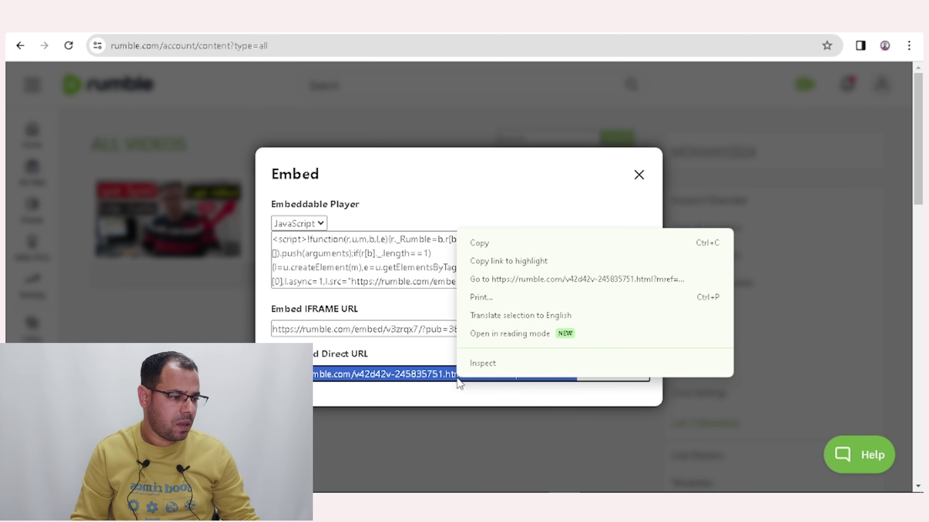
{"action": "left_click", "coordinate": [503, 242]}
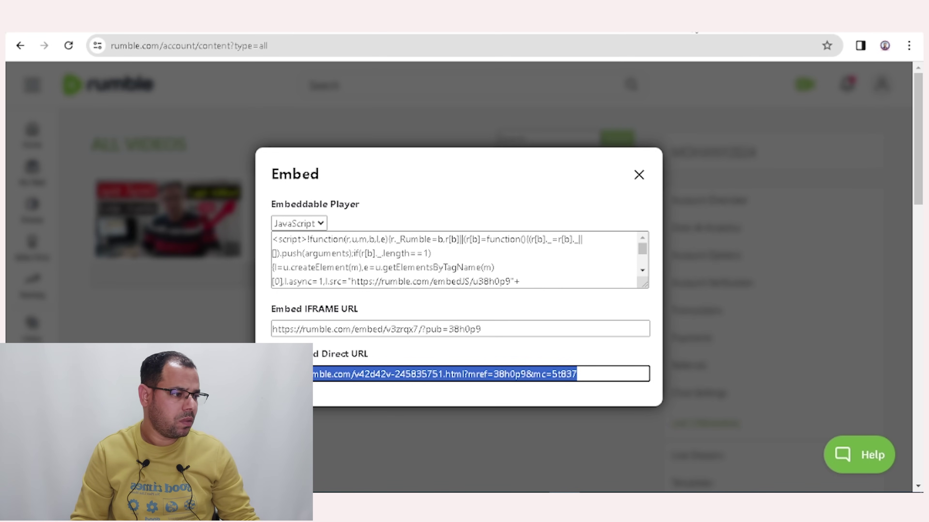
Paste the copied direct link into a new tab and load it.
{"action": "key", "text": "ctrl+t"}
{"action": "right_click", "coordinate": [308, 45]}
{"action": "left_click", "coordinate": [365, 160]}
{"action": "key", "text": "Return"}
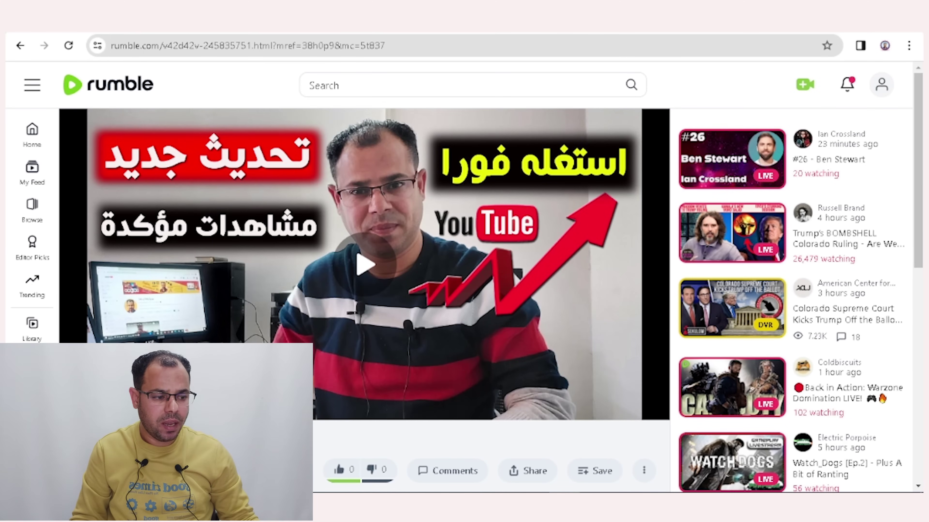
Close the video tab with Ctrl+W, then go from the account menu to the channel page and home page.
{"action": "key", "text": "ctrl+w"}
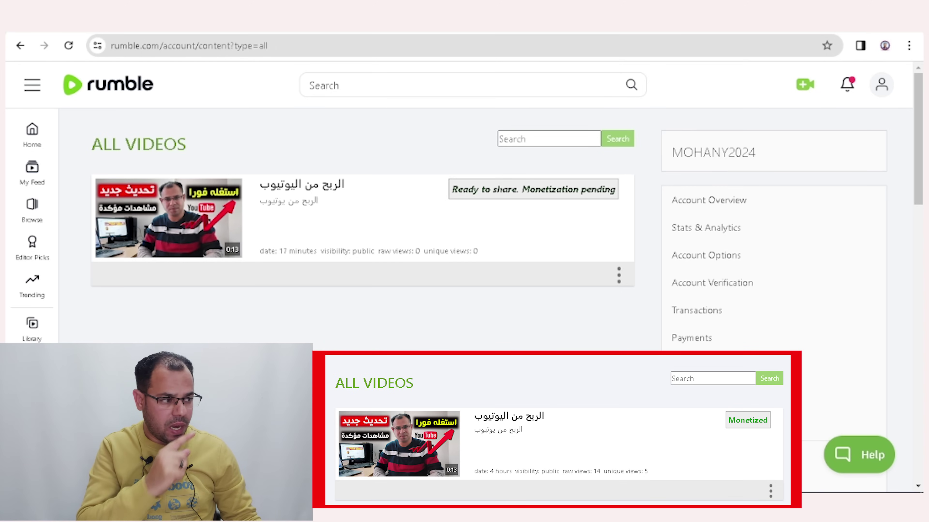
{"action": "left_click", "coordinate": [879, 86]}
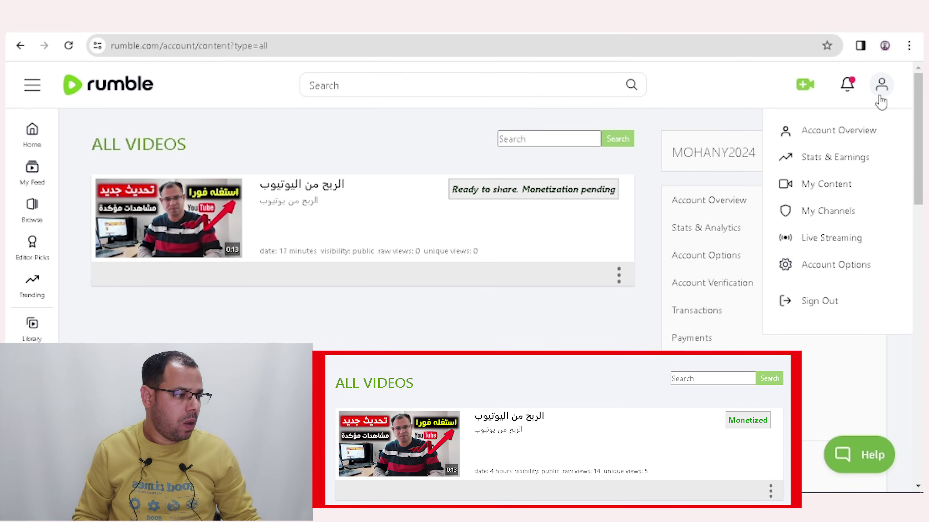
{"action": "left_click", "coordinate": [839, 191]}
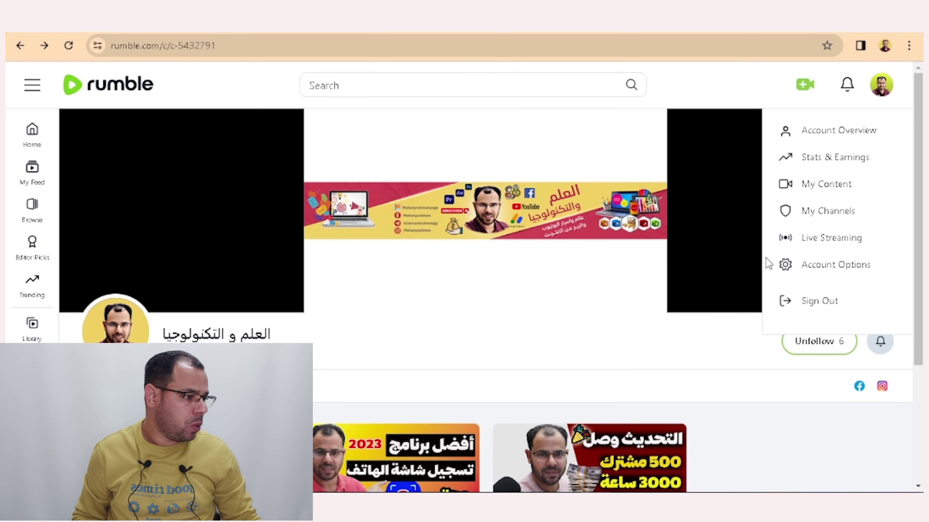
{"action": "left_click", "coordinate": [843, 192]}
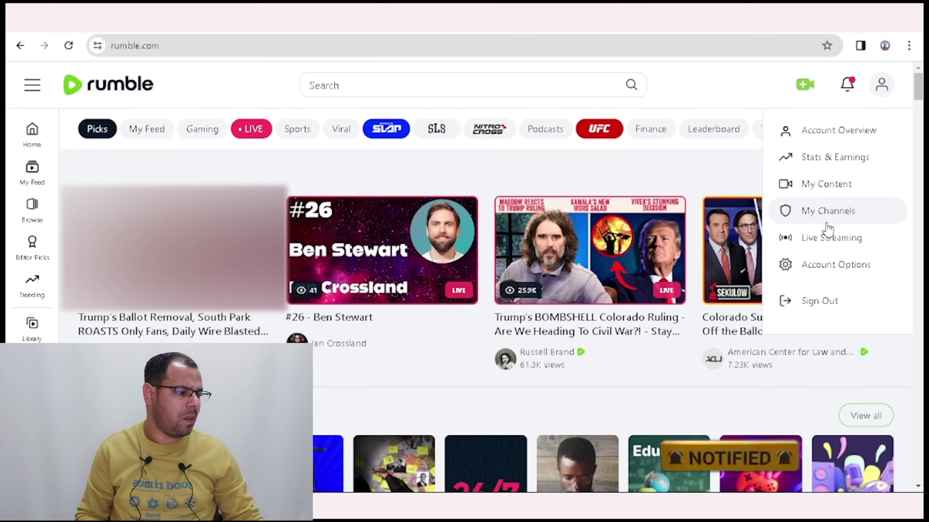
Open the channel from My Channels, scroll its page, and reload it from the address bar.
{"action": "left_click", "coordinate": [833, 219]}
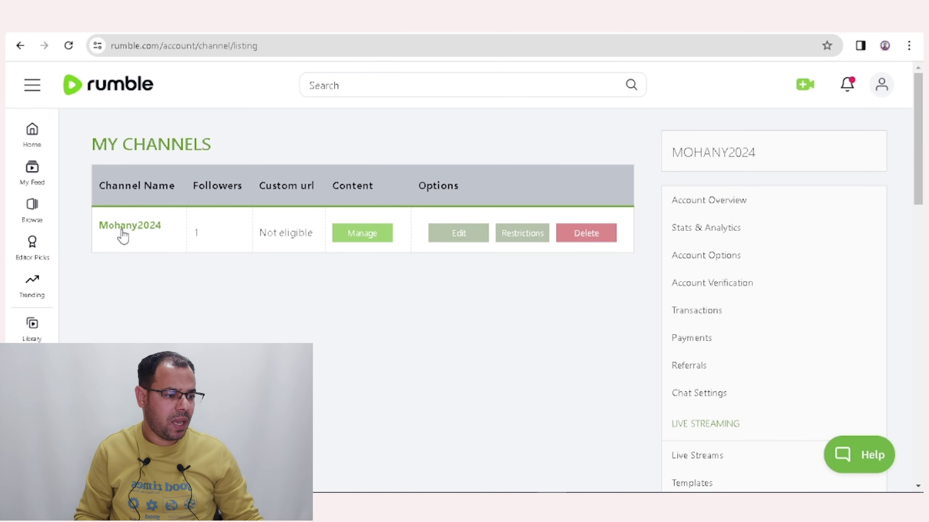
{"action": "left_click", "coordinate": [123, 230]}
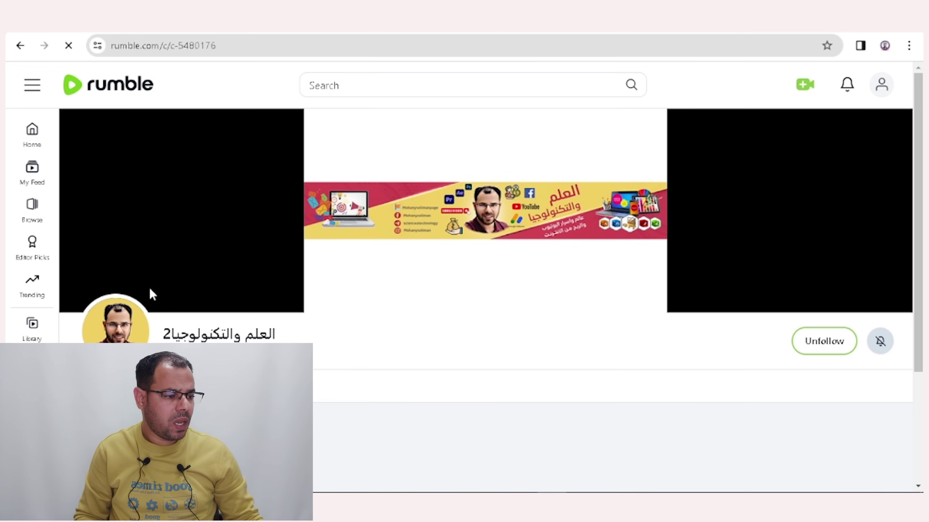
{"action": "scroll", "coordinate": [786, 271], "scroll_direction": "down", "scroll_amount": 4}
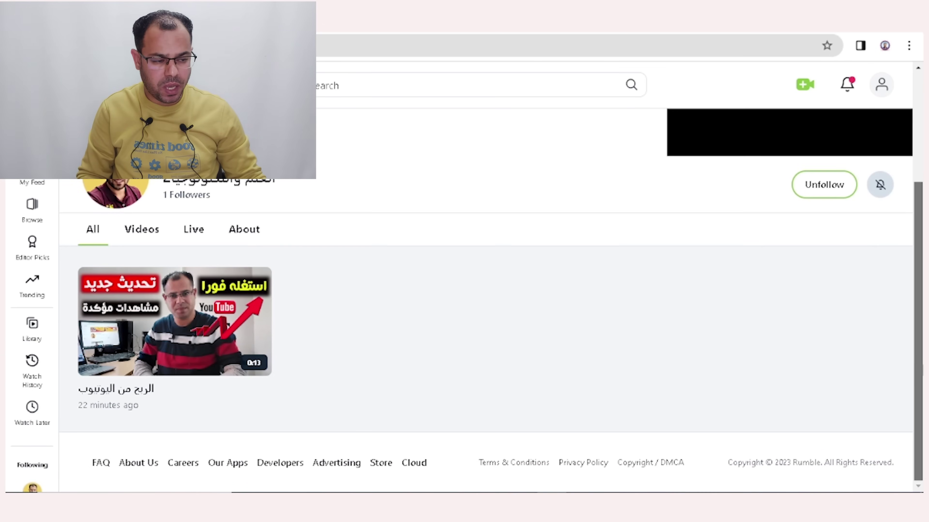
{"action": "scroll", "coordinate": [699, 238], "scroll_direction": "up", "scroll_amount": 2}
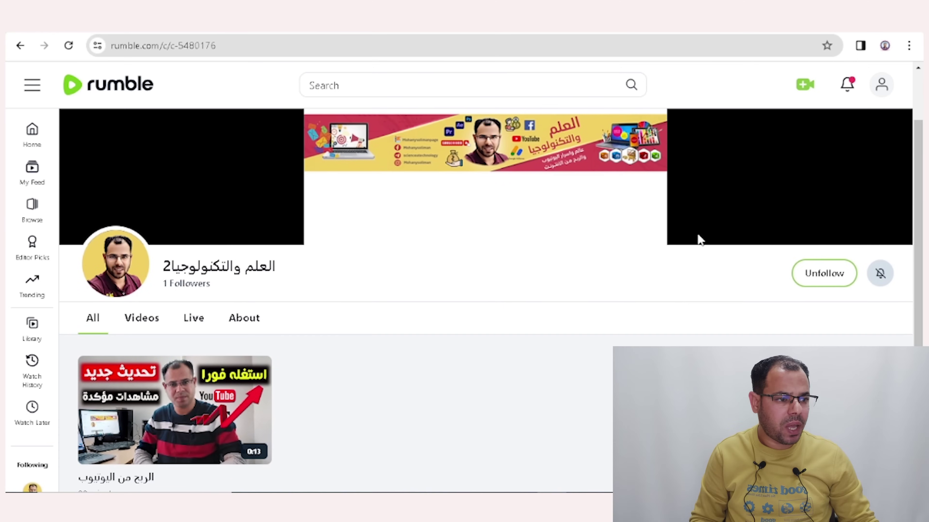
{"action": "left_click", "coordinate": [200, 47]}
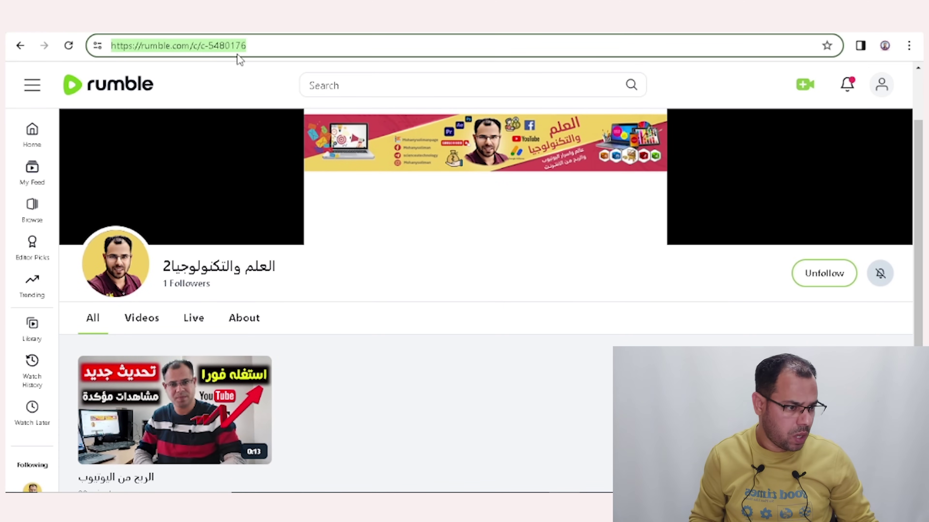
{"action": "left_click", "coordinate": [270, 42]}
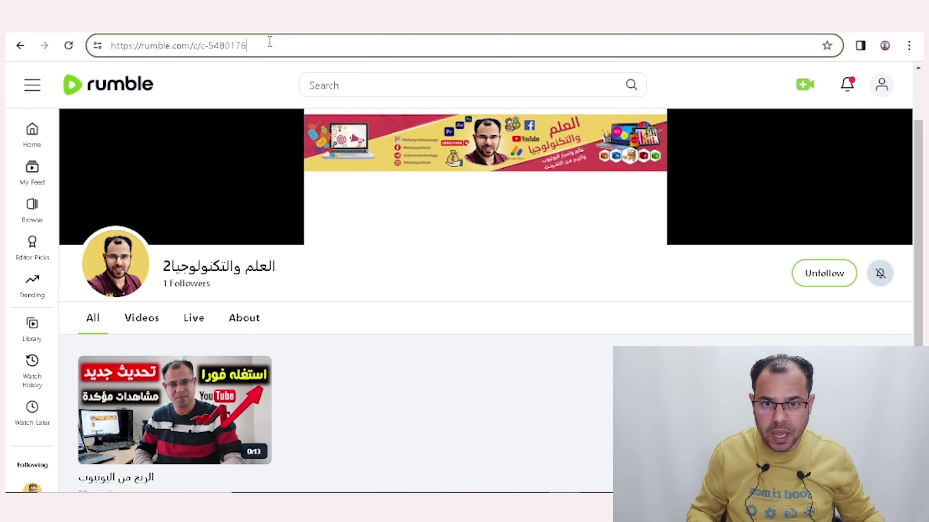
{"action": "key", "text": "Return"}
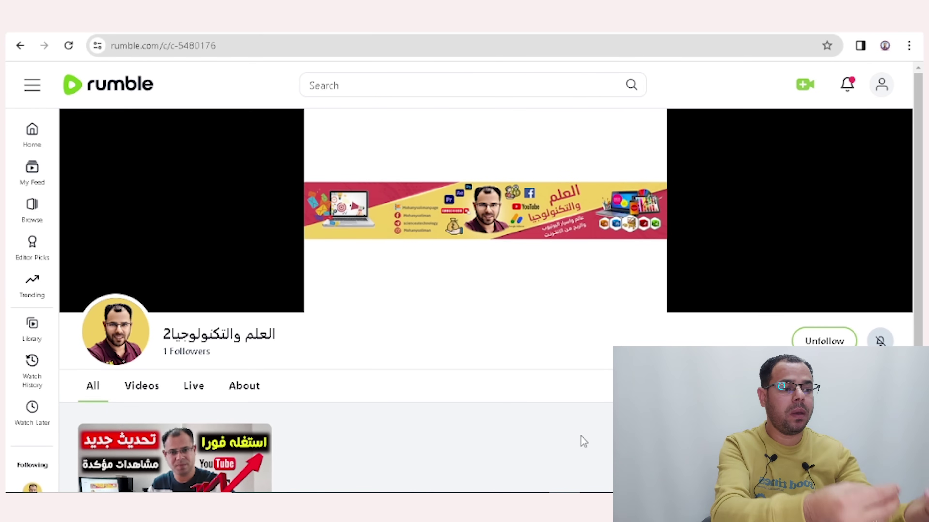
Go to Account Options by way of the account menu and Account Overview.
{"action": "left_click", "coordinate": [880, 90]}
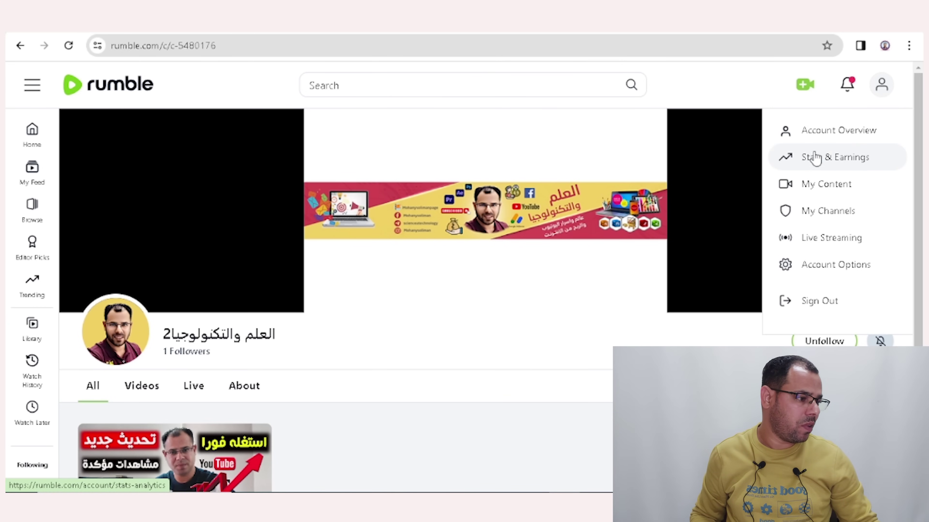
{"action": "left_click", "coordinate": [831, 142]}
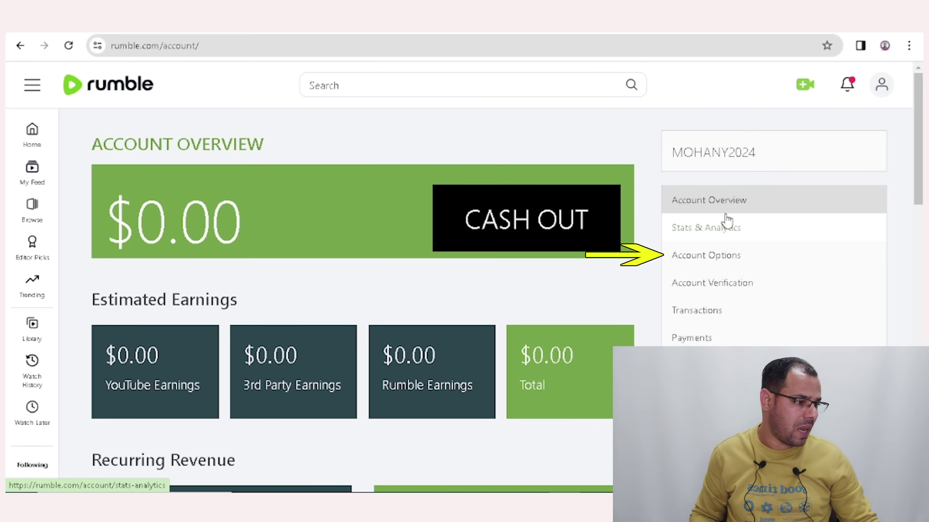
{"action": "left_click", "coordinate": [711, 260]}
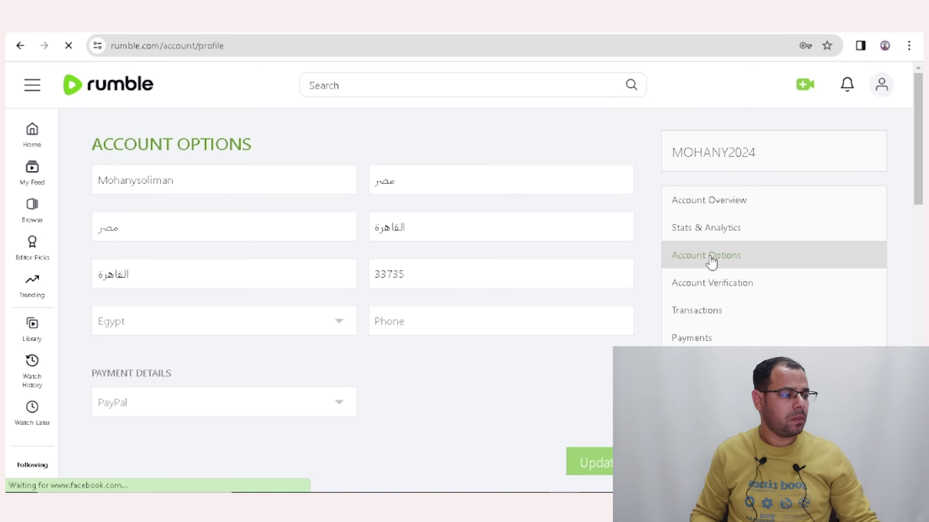
{"action": "scroll", "coordinate": [508, 300], "scroll_direction": "down", "scroll_amount": 5}
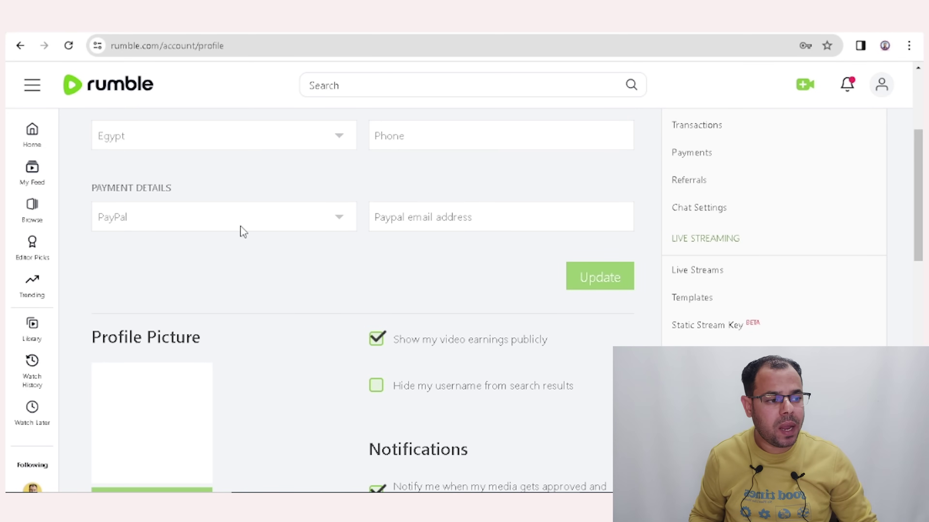
Check the PayPal payment method dropdown, then return to the $0.00 Account Overview.
{"action": "left_click", "coordinate": [352, 226]}
{"action": "left_click", "coordinate": [150, 261]}
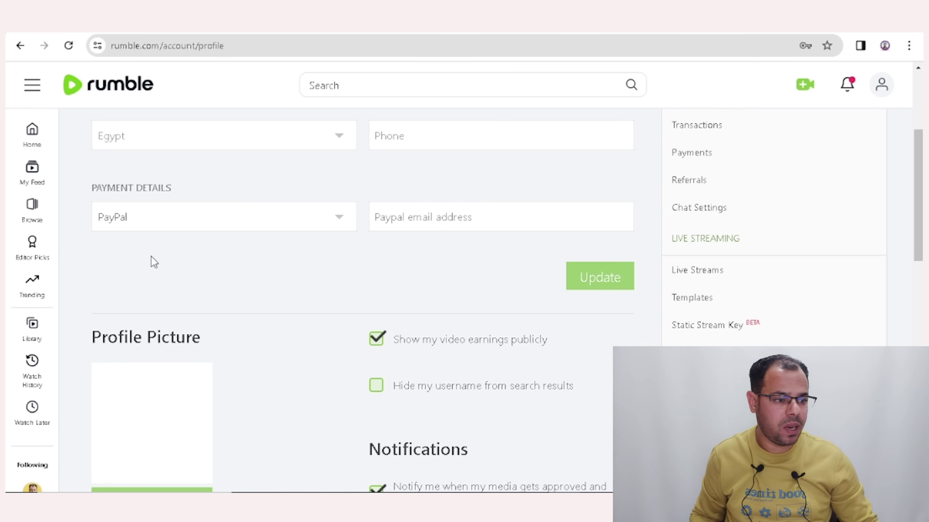
{"action": "left_click", "coordinate": [144, 226]}
{"action": "left_click", "coordinate": [331, 260]}
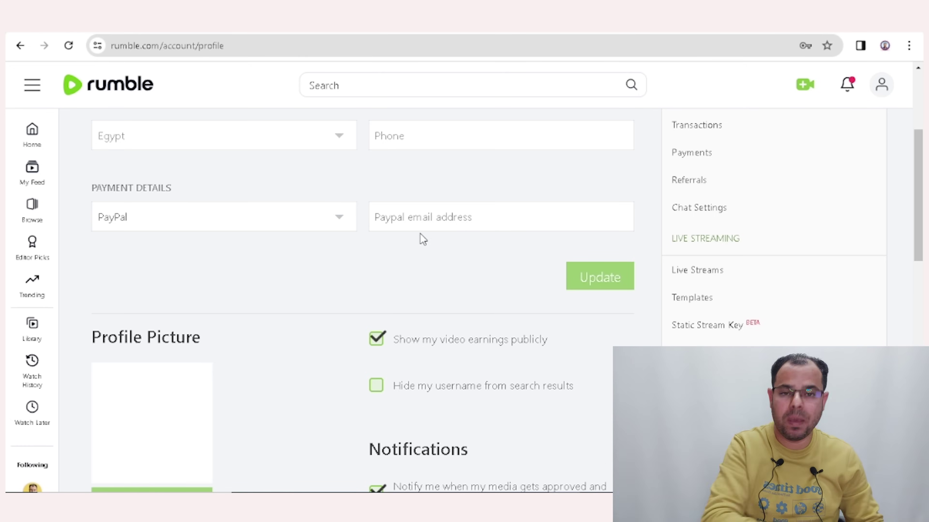
{"action": "scroll", "coordinate": [423, 240], "scroll_direction": "up", "scroll_amount": 5}
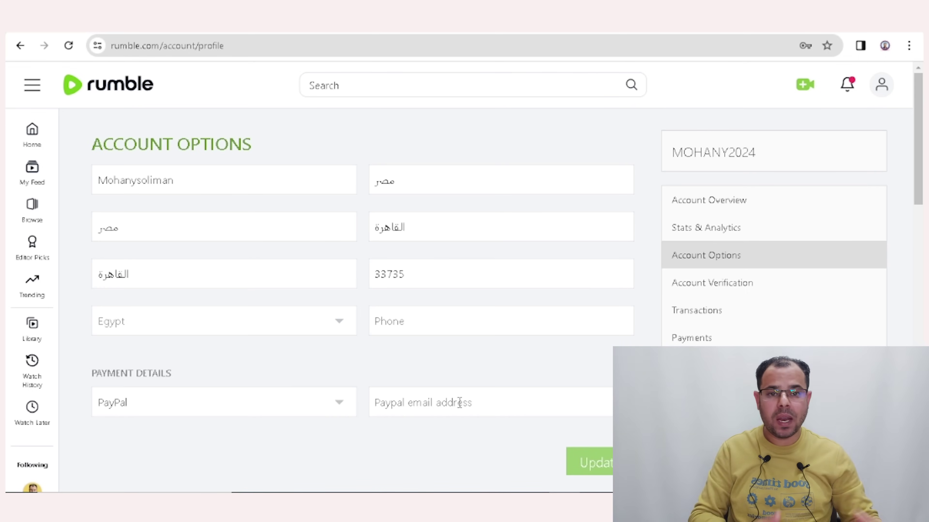
{"action": "left_click", "coordinate": [700, 263]}
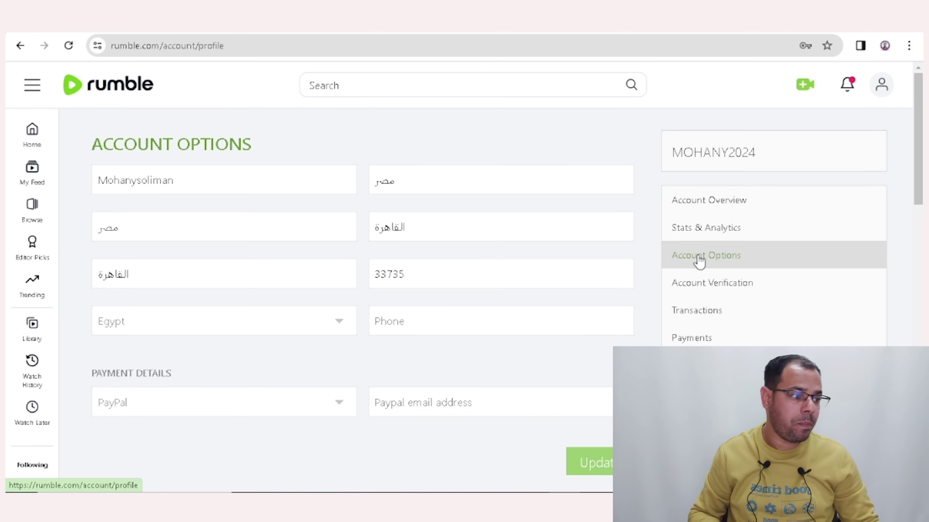
{"action": "left_click", "coordinate": [708, 211]}
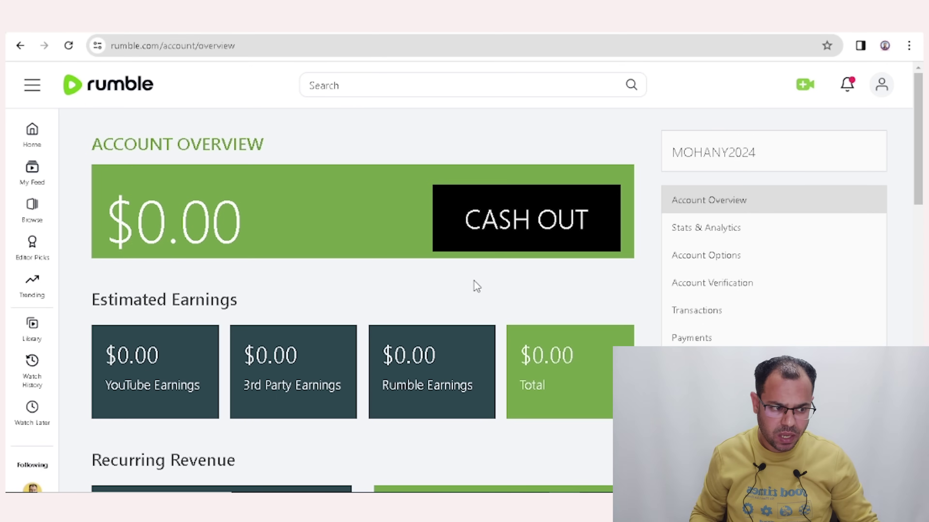
Try cashing out, dismiss the verification notice, view the NOT VERIFIED page, then switch windows.
{"action": "left_click", "coordinate": [519, 221]}
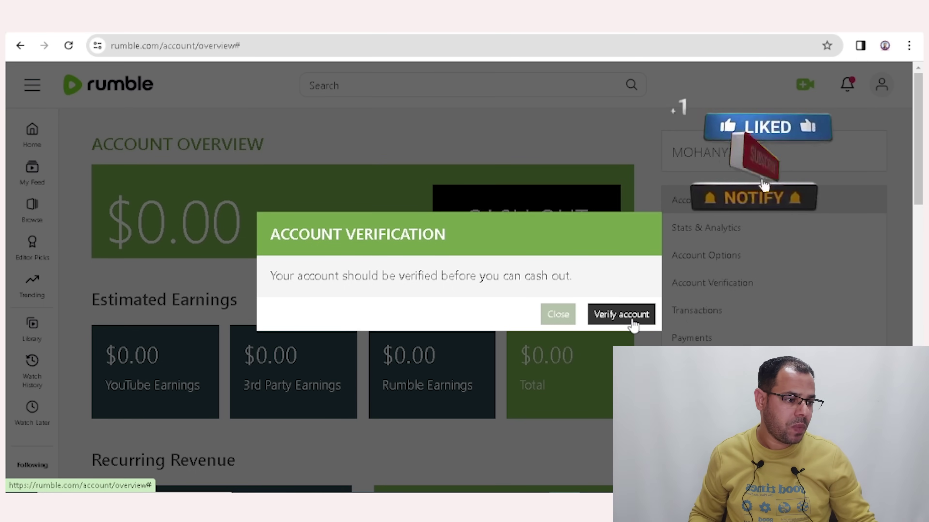
{"action": "left_click", "coordinate": [557, 315]}
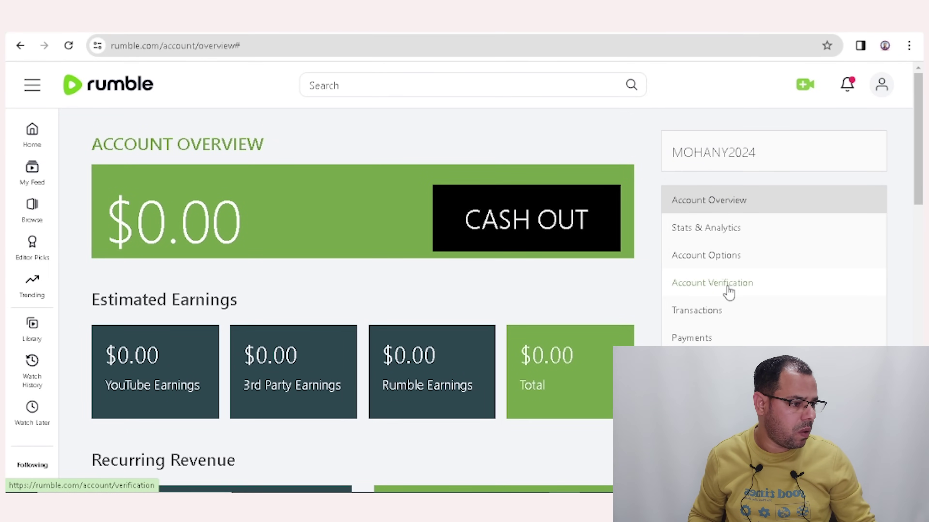
{"action": "left_click", "coordinate": [701, 290]}
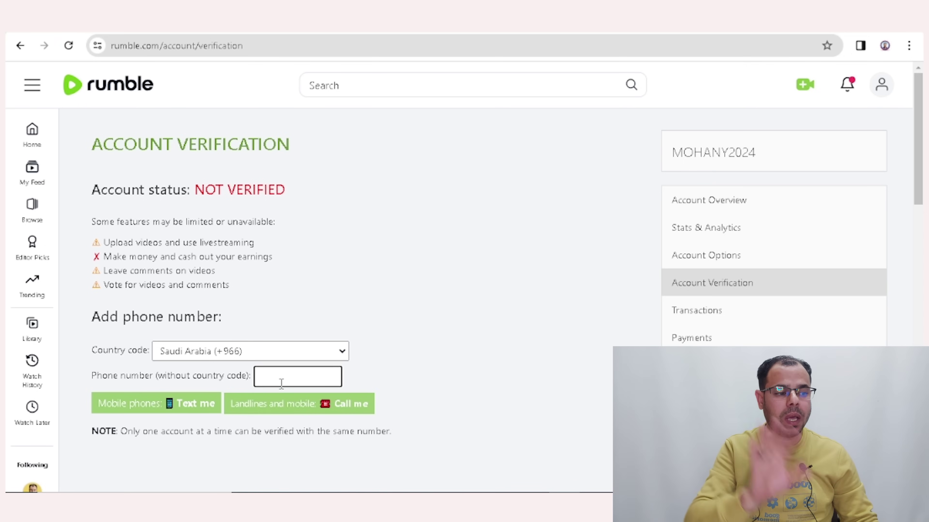
{"action": "key", "text": "Return"}
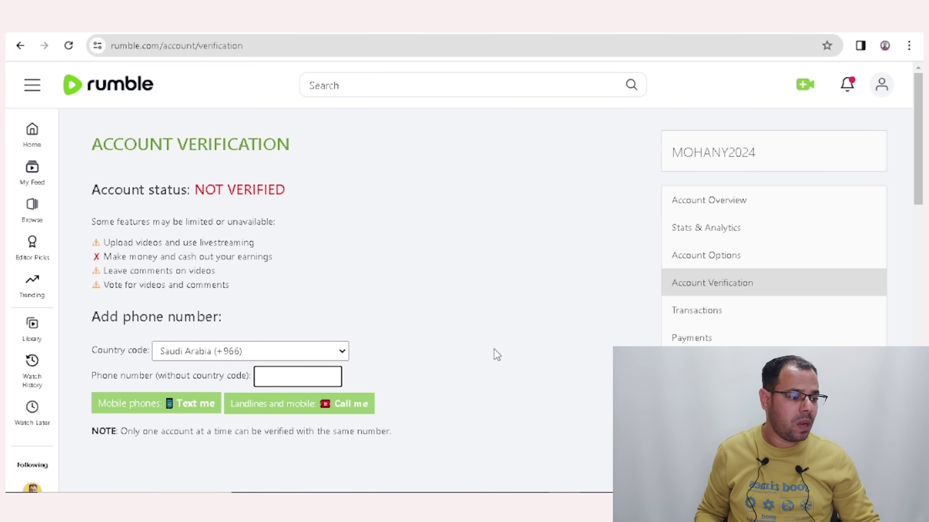
{"action": "key", "text": "alt+Tab"}
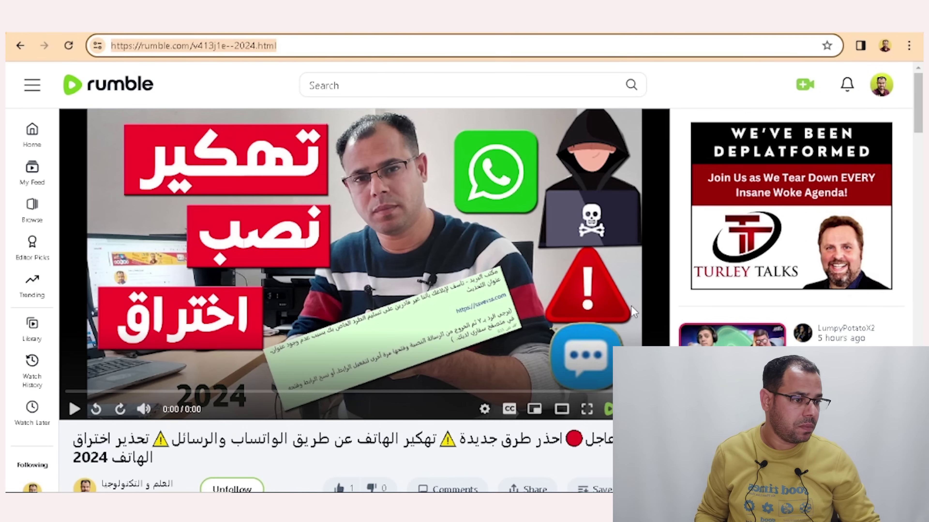
Confirm on Account Verification that the other account shows VERIFIED.
{"action": "left_click", "coordinate": [258, 33]}
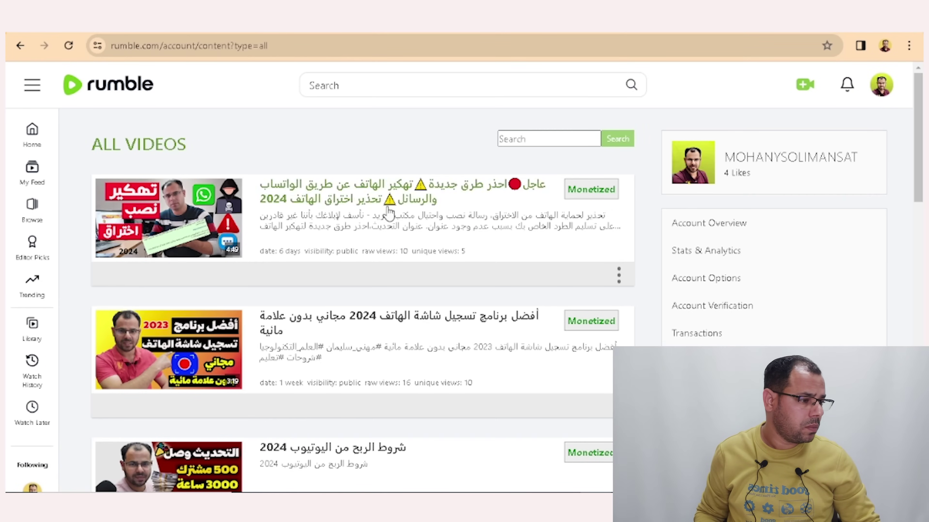
{"action": "left_click", "coordinate": [718, 312]}
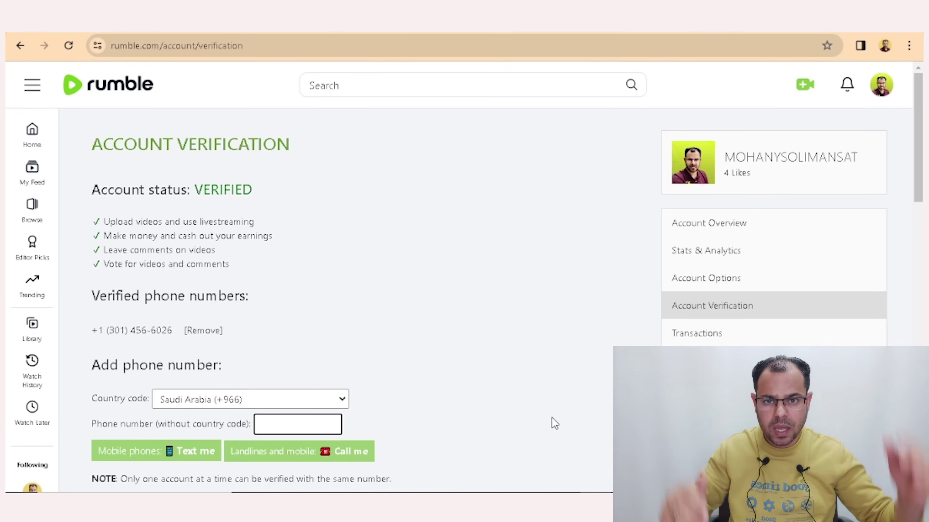
{"action": "left_click", "coordinate": [584, 298]}
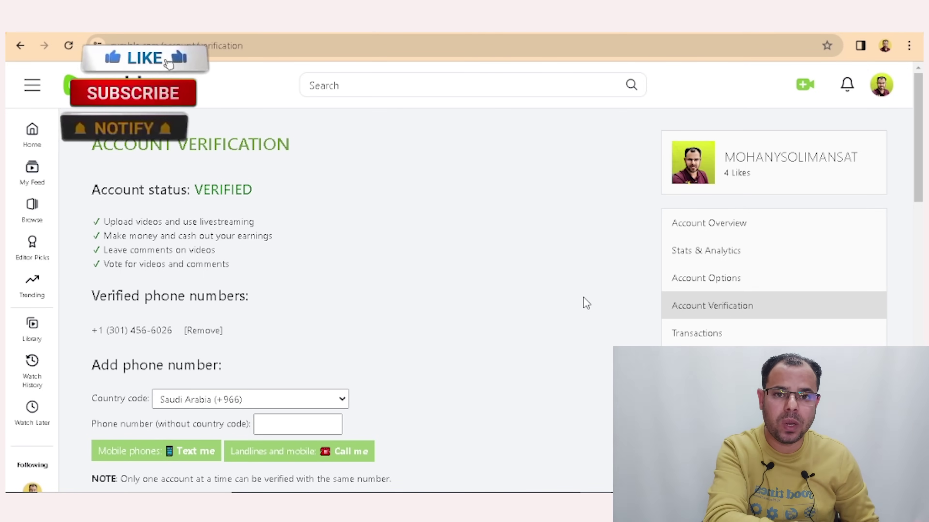
{"action": "left_click", "coordinate": [806, 85]}
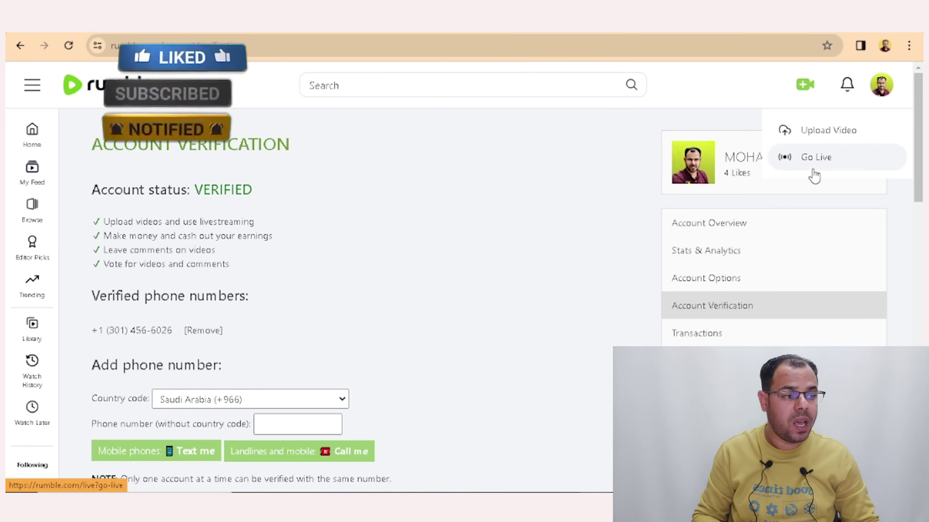
{"action": "left_click", "coordinate": [626, 224]}
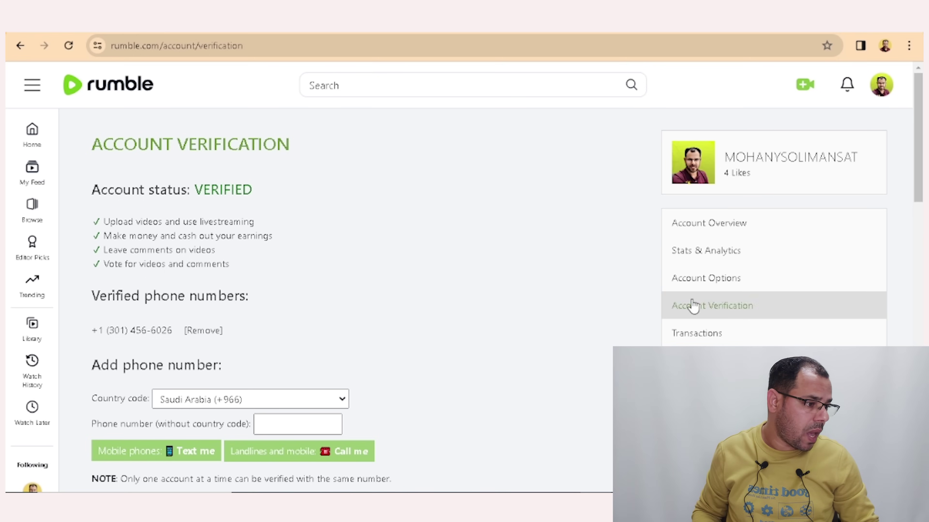
Attempt a cash-out from Account Overview and dismiss the $50 minimum notice.
{"action": "left_click", "coordinate": [717, 232]}
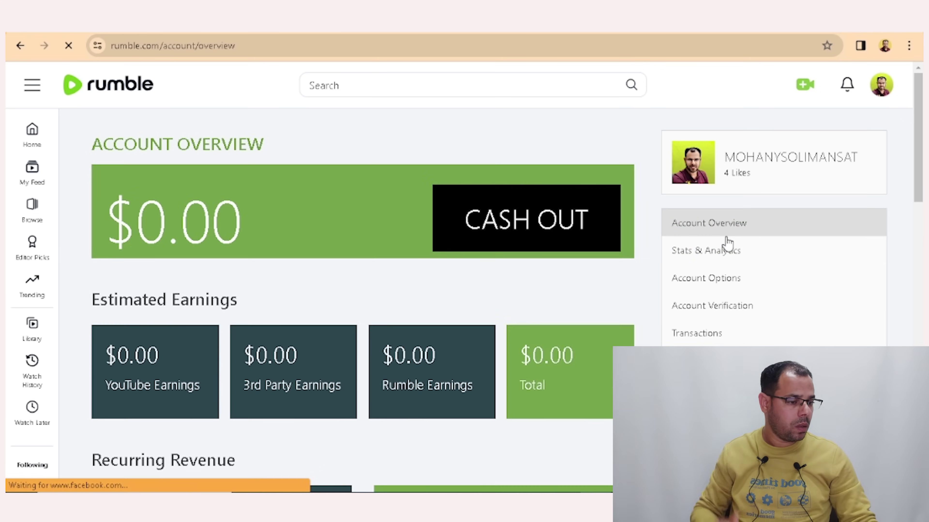
{"action": "left_click", "coordinate": [545, 222]}
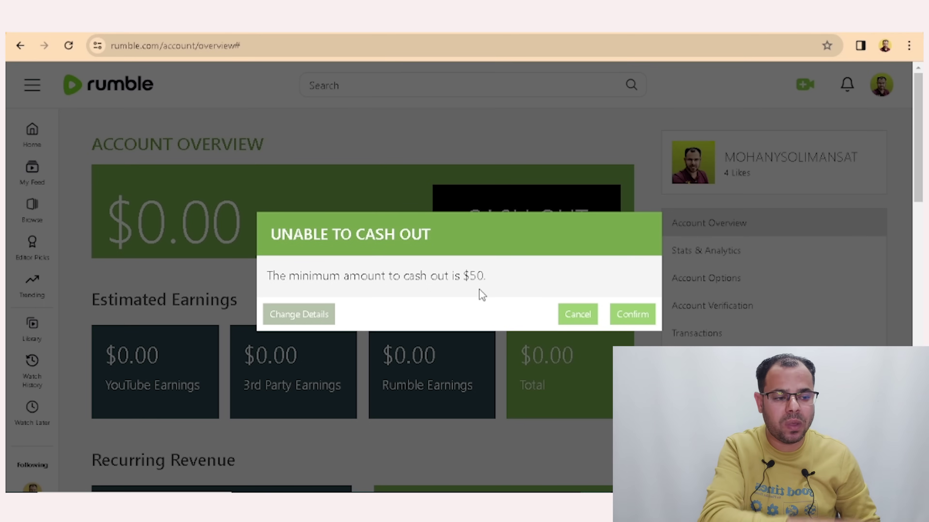
{"action": "left_click", "coordinate": [503, 135]}
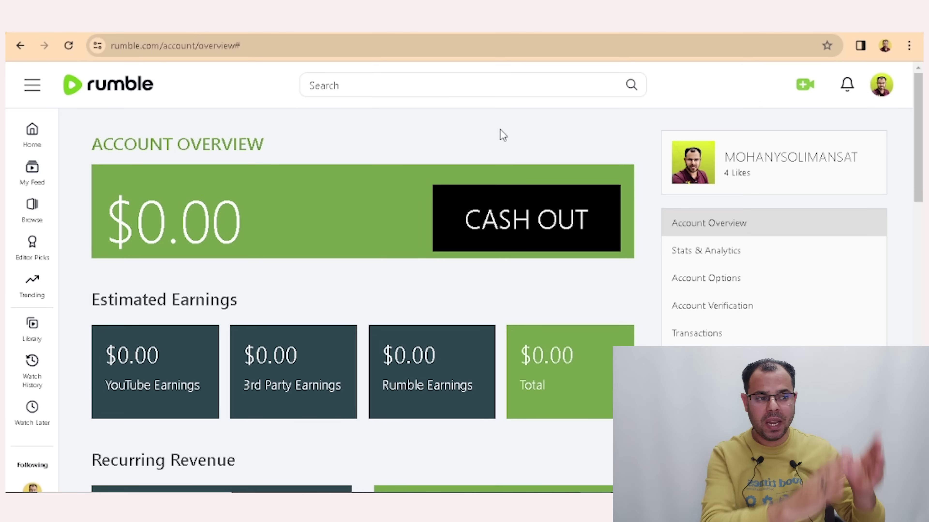